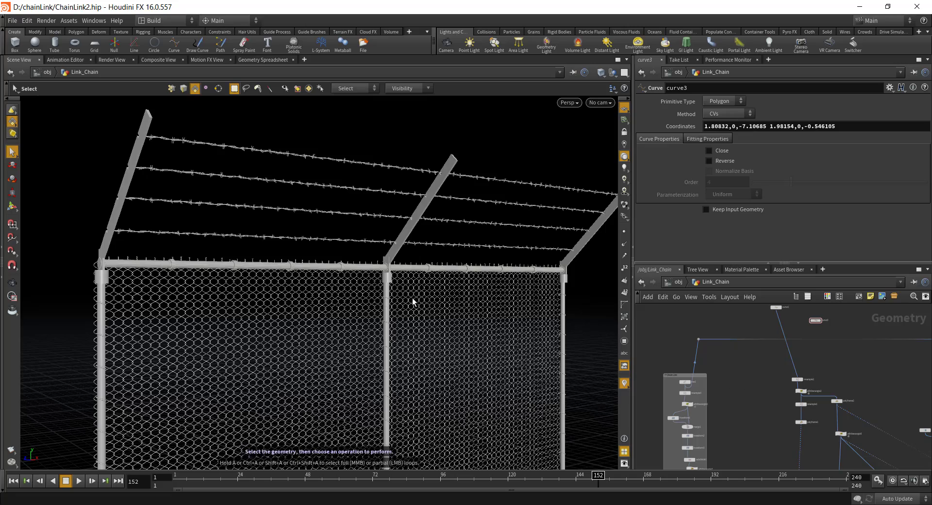
# Set the length of the line1 node in the Chain Link group to 2 and inspect the fence.
pyautogui.press('Escape')
pyautogui.moveTo(412, 299); pyautogui.dragTo(288, 302)
pyautogui.moveTo(288, 303); pyautogui.dragTo(485, 280, button='right')
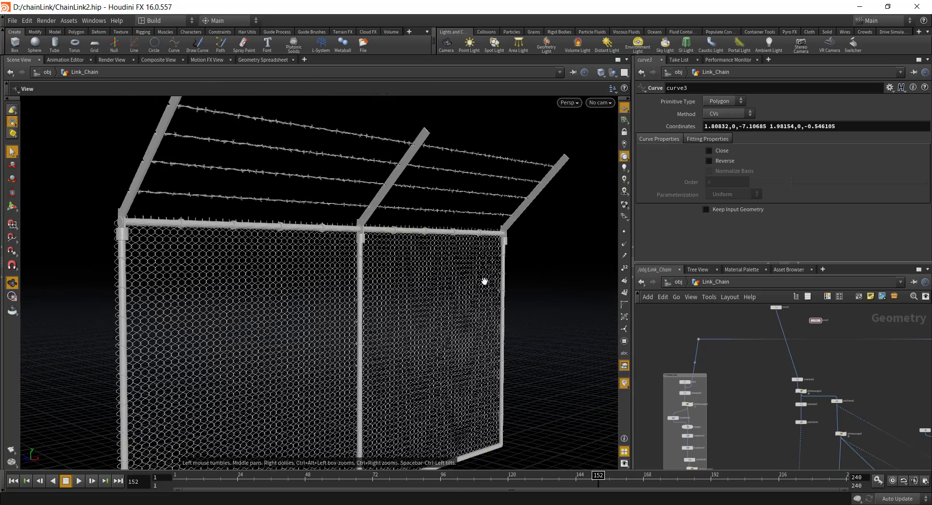
pyautogui.moveTo(661, 345); pyautogui.dragTo(658, 331, button='middle')
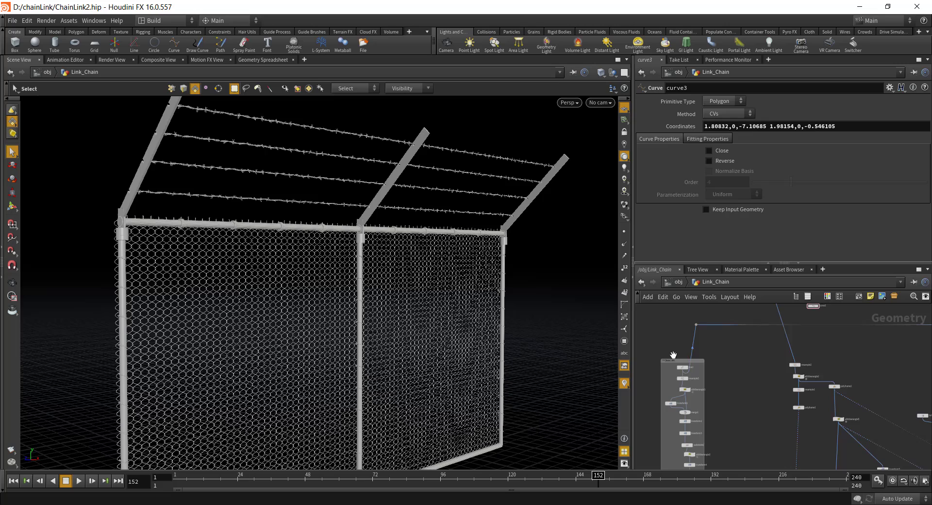
pyautogui.scroll(5, 673, 355)
pyautogui.click(715, 344)
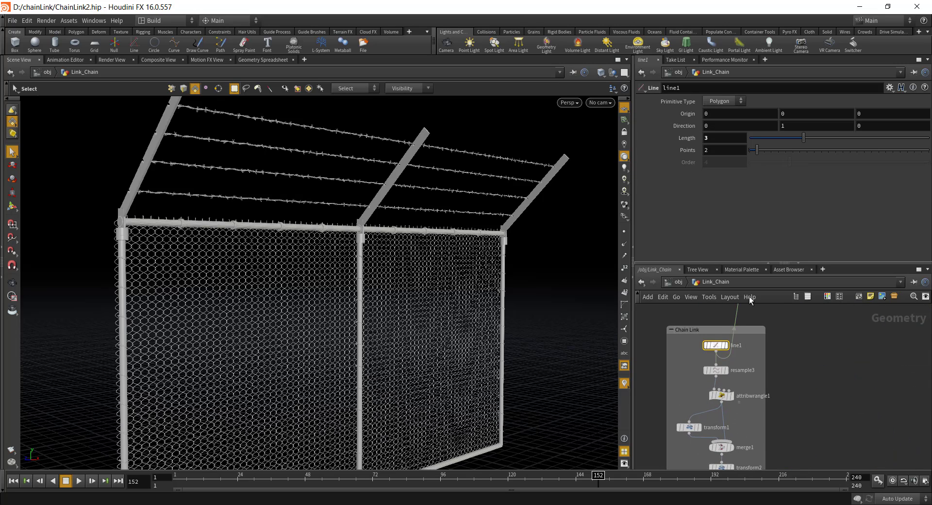
pyautogui.moveTo(718, 138); pyautogui.dragTo(673, 141)
pyautogui.write('2')
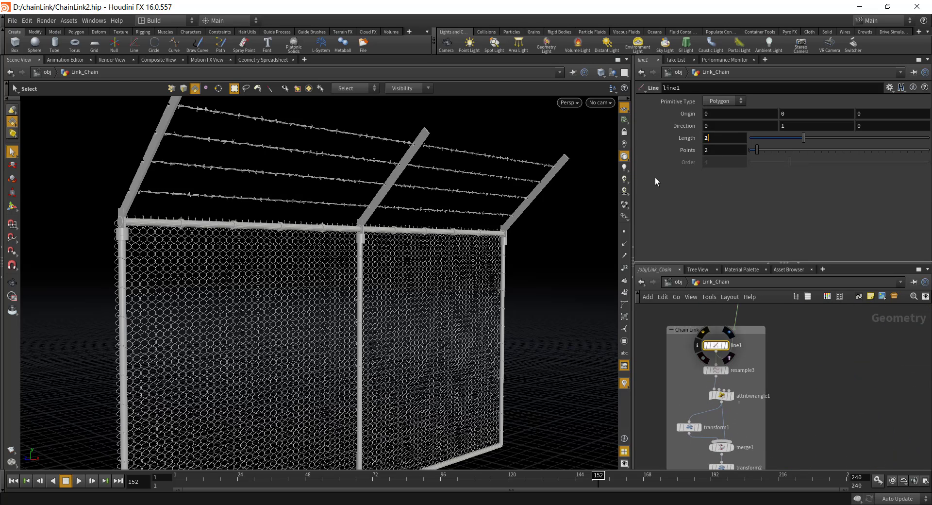
pyautogui.press('Return')
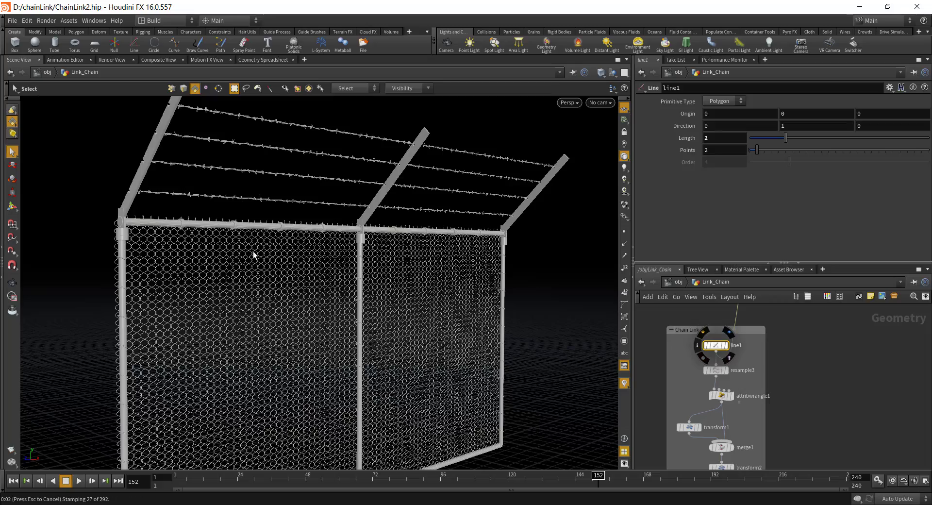
pyautogui.press('Escape')
pyautogui.moveTo(230, 272); pyautogui.dragTo(379, 276)
# Connect the curve2 node to the fence's resample node in place of curve1 and inspect the resulting fence path.
pyautogui.click(841, 376)
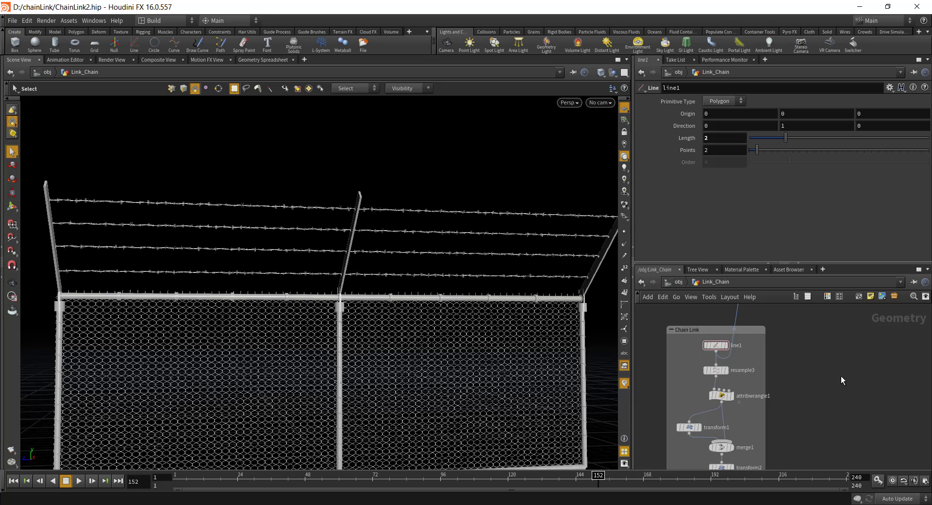
pyautogui.moveTo(844, 310); pyautogui.dragTo(832, 376, button='middle')
pyautogui.moveTo(801, 370); pyautogui.dragTo(757, 369, button='right')
pyautogui.moveTo(834, 359); pyautogui.dragTo(726, 358, button='middle')
pyautogui.moveTo(728, 356); pyautogui.dragTo(761, 359, button='right')
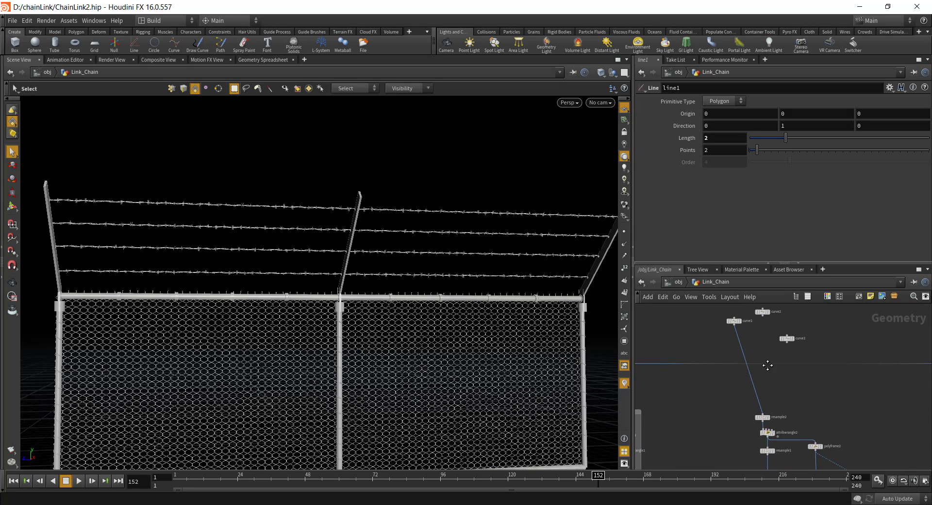
pyautogui.moveTo(778, 335); pyautogui.dragTo(766, 356, button='middle')
pyautogui.click(765, 356)
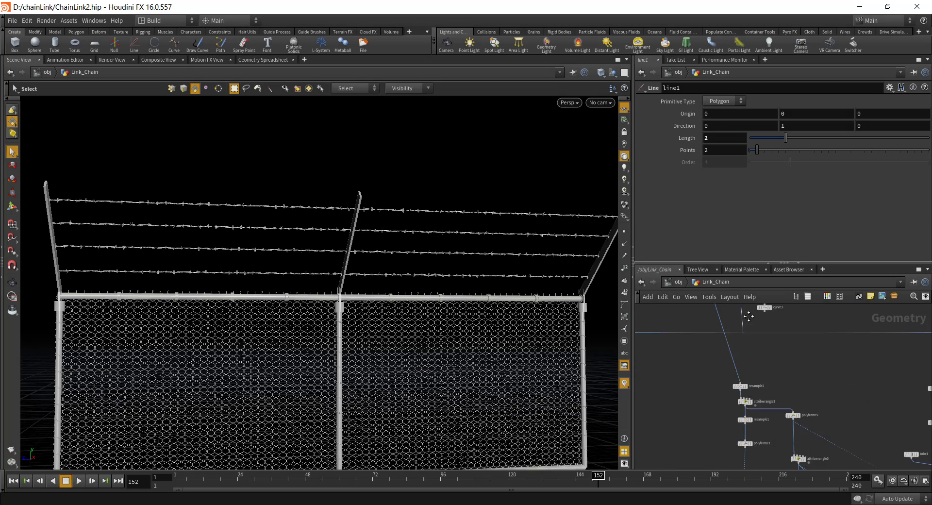
pyautogui.press('Escape')
pyautogui.scroll(5, 378, 348)
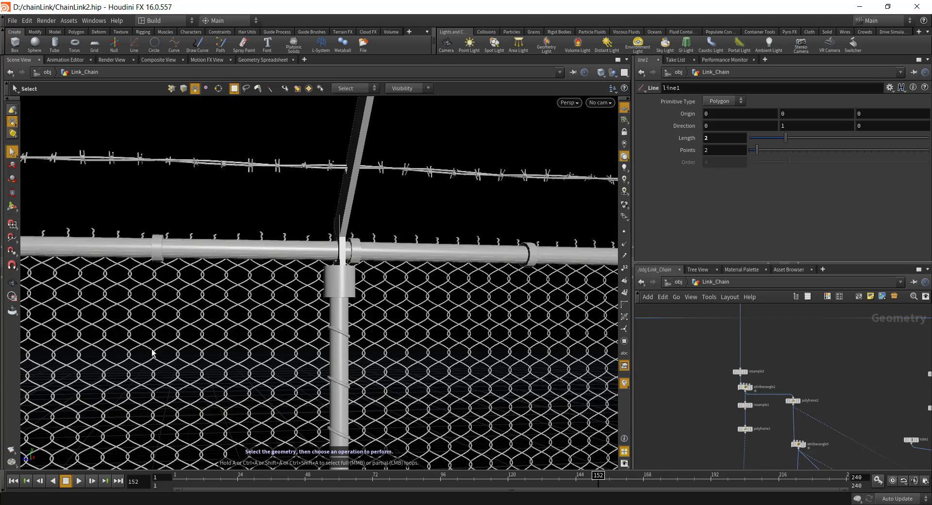
pyautogui.keyDown('alt'); pyautogui.moveTo(449, 305); pyautogui.dragTo(174, 369, button='right'); pyautogui.keyUp('alt')
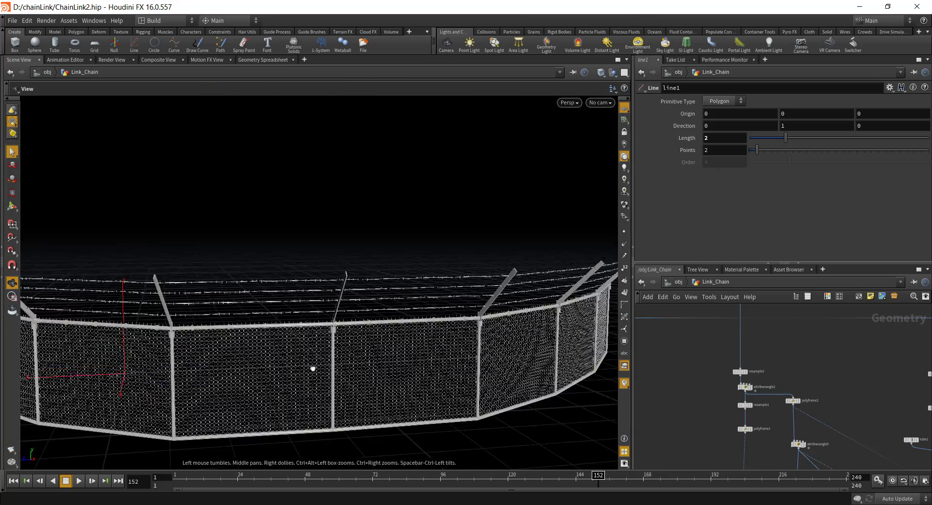
pyautogui.keyDown('alt'); pyautogui.moveTo(312, 368); pyautogui.dragTo(388, 262); pyautogui.keyUp('alt')
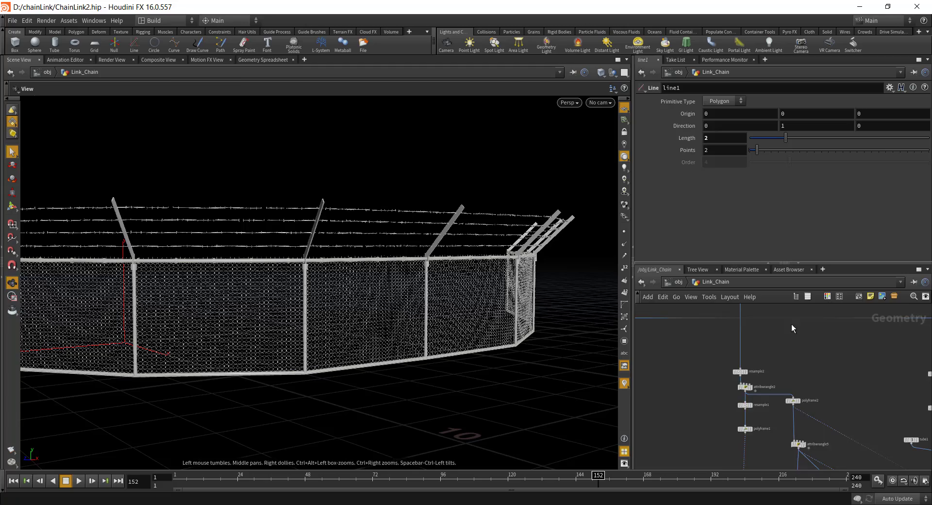
# Reconnect the curve1 node to the fence's resample node and view the barbed wire posts up close.
pyautogui.moveTo(774, 352)
pyautogui.mouseDown(button='middle')
pyautogui.moveTo(798, 412)
pyautogui.moveTo(769, 359)
pyautogui.mouseUp(button='middle')
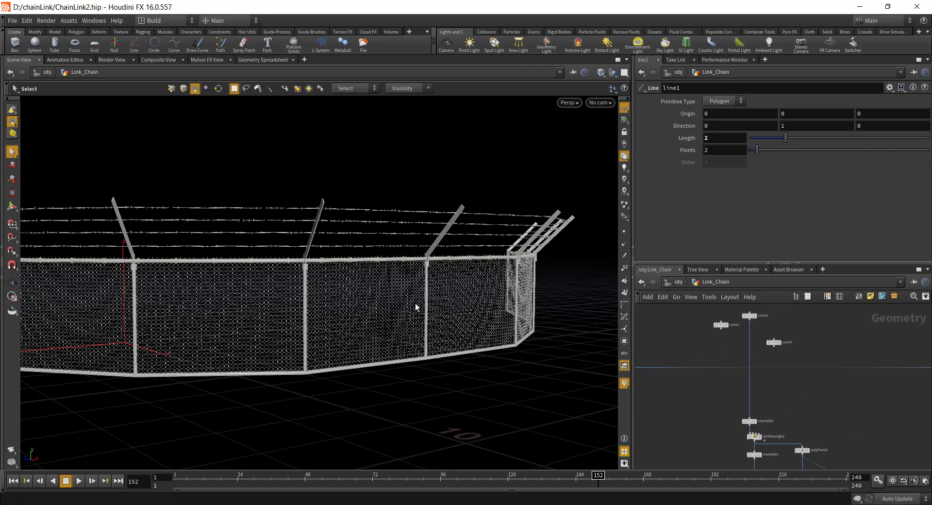
pyautogui.press('Escape')
pyautogui.moveTo(553, 297); pyautogui.dragTo(820, 349)
pyautogui.moveTo(820, 350); pyautogui.dragTo(789, 333, button='middle')
pyautogui.click(698, 322)
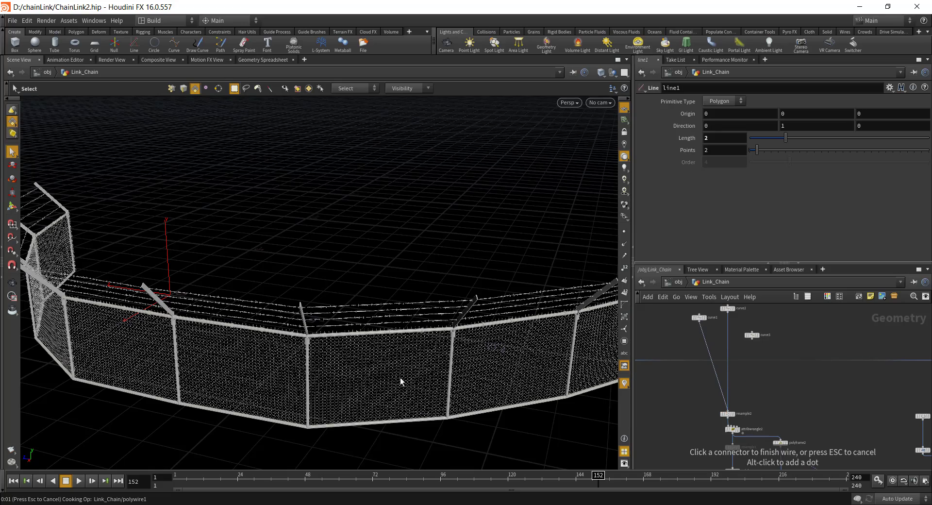
pyautogui.keyDown('alt'); pyautogui.moveTo(399, 381); pyautogui.dragTo(385, 278); pyautogui.keyUp('alt')
pyautogui.keyDown('alt'); pyautogui.moveTo(385, 278); pyautogui.dragTo(351, 301, button='right'); pyautogui.keyUp('alt')
pyautogui.moveTo(350, 301); pyautogui.dragTo(374, 285)
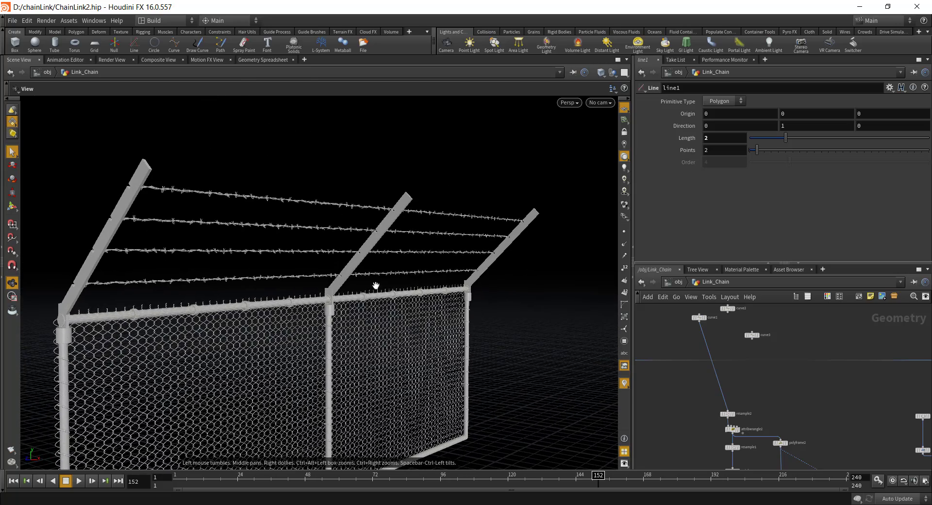
pyautogui.press('s')
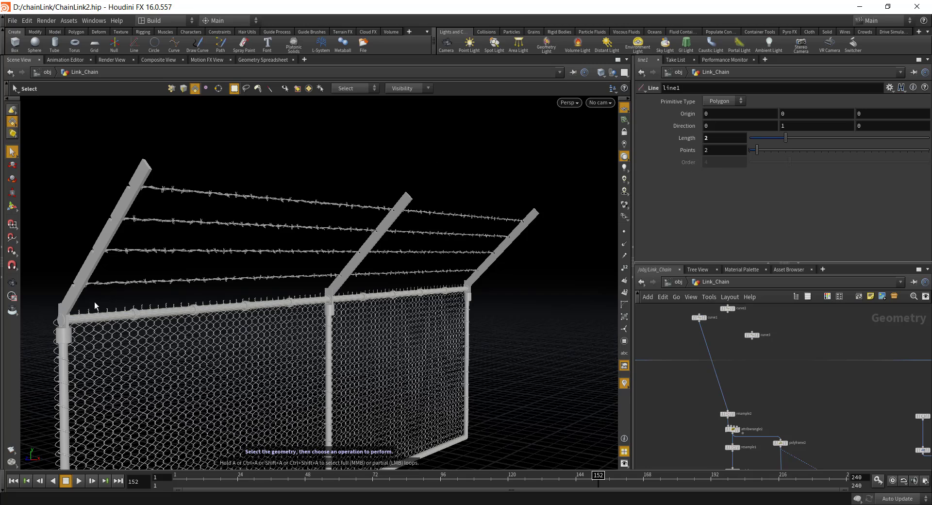
# Set Force Total Count on the scatter1 node to 8 for the barbed wire strands.
pyautogui.moveTo(710, 454); pyautogui.dragTo(787, 430, button='middle')
pyautogui.scroll(-4, 744, 370)
pyautogui.scroll(3, 719, 355)
pyautogui.scroll(1, 732, 407)
pyautogui.moveTo(732, 405); pyautogui.dragTo(761, 391, button='middle')
pyautogui.scroll(3, 765, 388)
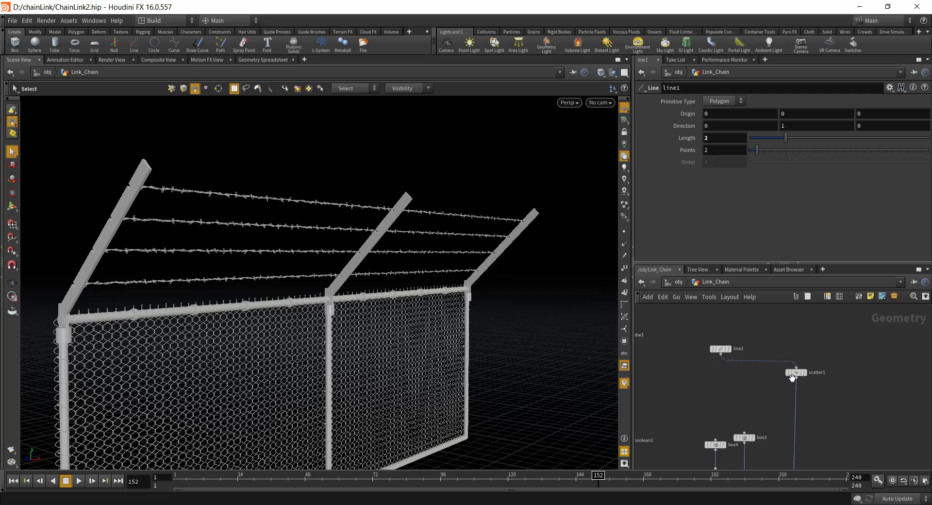
pyautogui.click(799, 373)
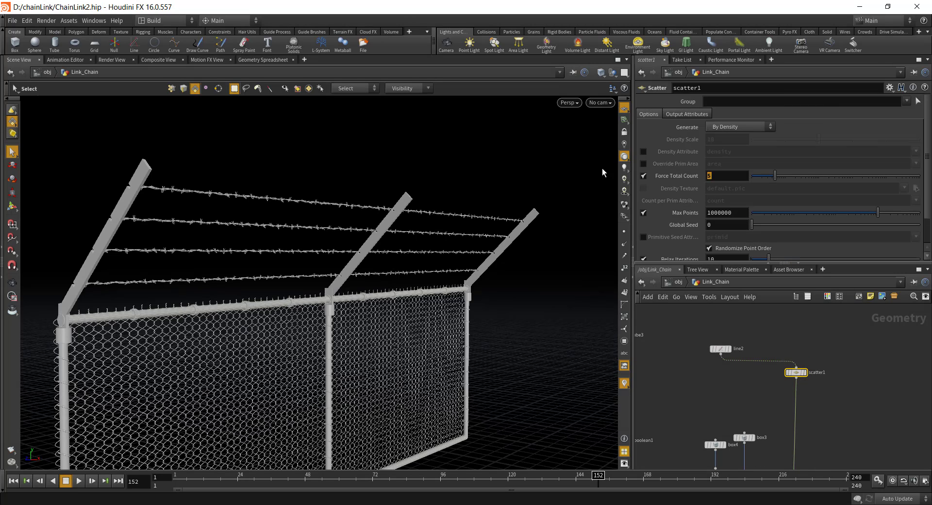
pyautogui.write('8')
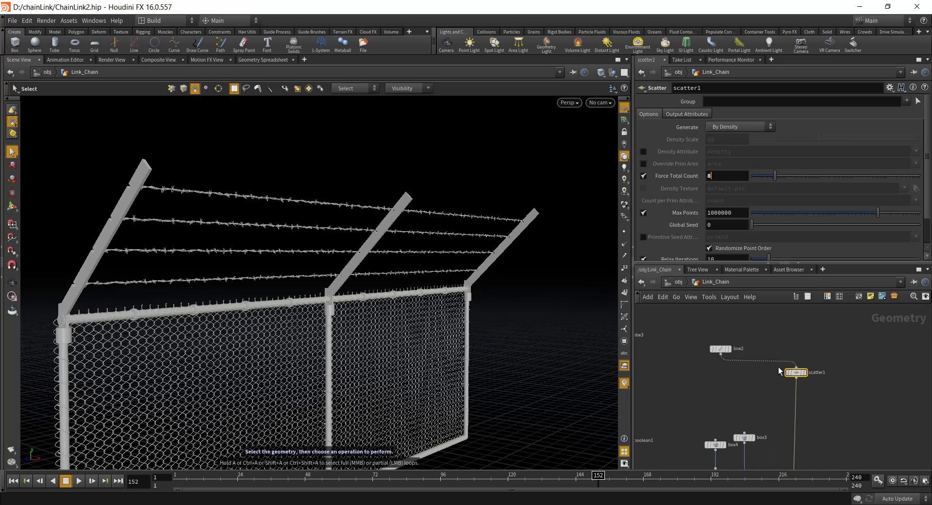
pyautogui.press('Return')
pyautogui.press('Escape')
pyautogui.moveTo(389, 262); pyautogui.dragTo(360, 299)
pyautogui.moveTo(339, 243); pyautogui.dragTo(733, 378)
pyautogui.moveTo(479, 316); pyautogui.dragTo(326, 287)
# Try X rotations of 45 and 80 on the transform8 node that angles the barbed wire arms.
pyautogui.moveTo(665, 401); pyautogui.dragTo(772, 381, button='middle')
pyautogui.moveTo(844, 422); pyautogui.dragTo(827, 313, button='middle')
pyautogui.scroll(2, 827, 313)
pyautogui.click(790, 354)
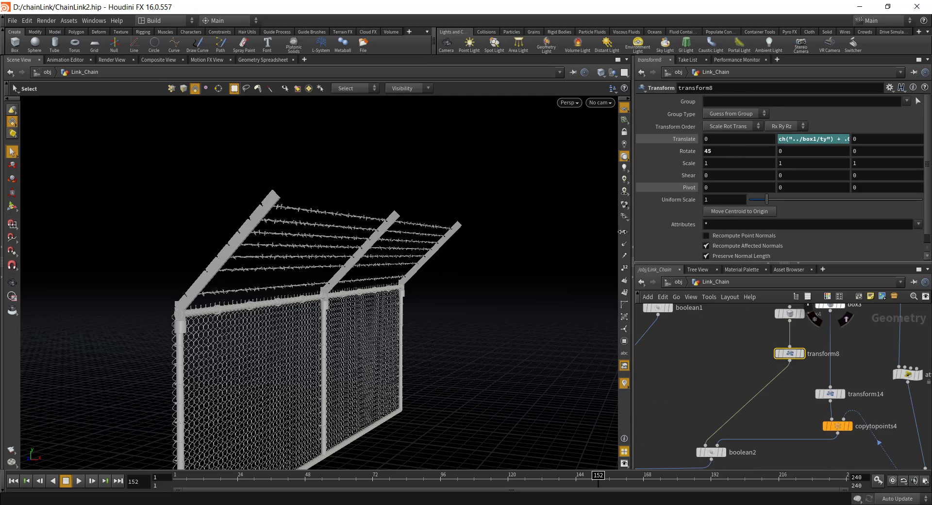
pyautogui.press('space')
pyautogui.moveTo(403, 302); pyautogui.dragTo(394, 295)
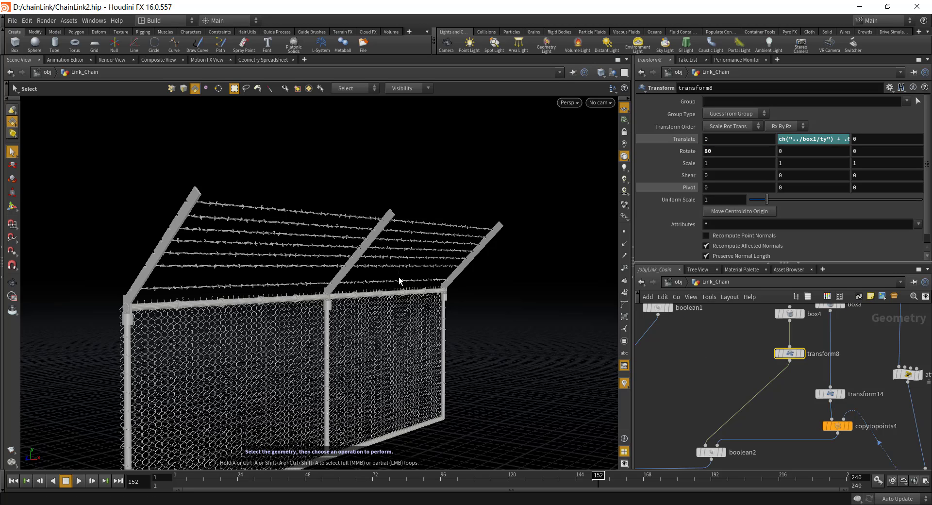
# Set the X rotation of the transform8 node to 0.
pyautogui.press('Escape')
pyautogui.moveTo(395, 266); pyautogui.dragTo(354, 340)
pyautogui.moveTo(404, 317); pyautogui.dragTo(368, 340)
pyautogui.moveTo(723, 152); pyautogui.dragTo(525, 153)
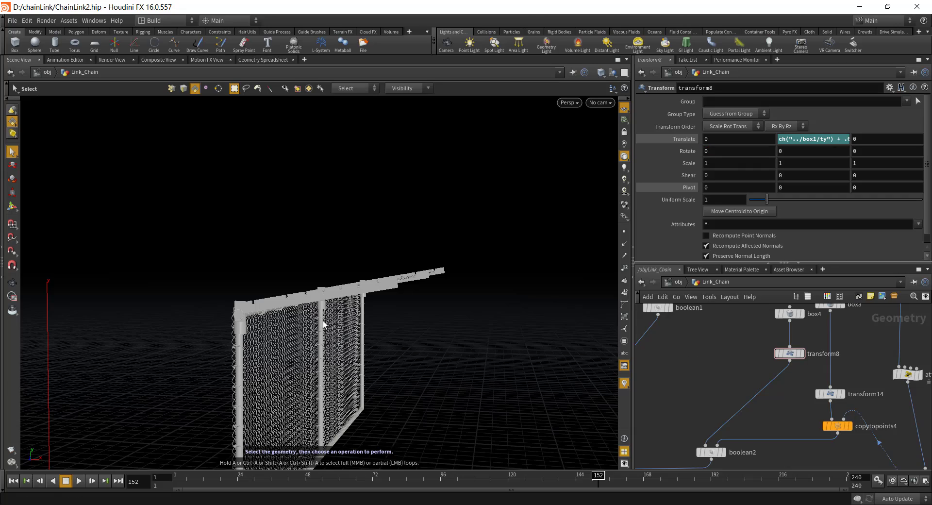
pyautogui.keyDown('alt'); pyautogui.moveTo(346, 299); pyautogui.dragTo(378, 288); pyautogui.keyUp('alt')
# Set the length of the line2 node feeding scatter1 to .5 and inspect the barbed wire section.
pyautogui.moveTo(716, 366); pyautogui.dragTo(645, 439, button='middle')
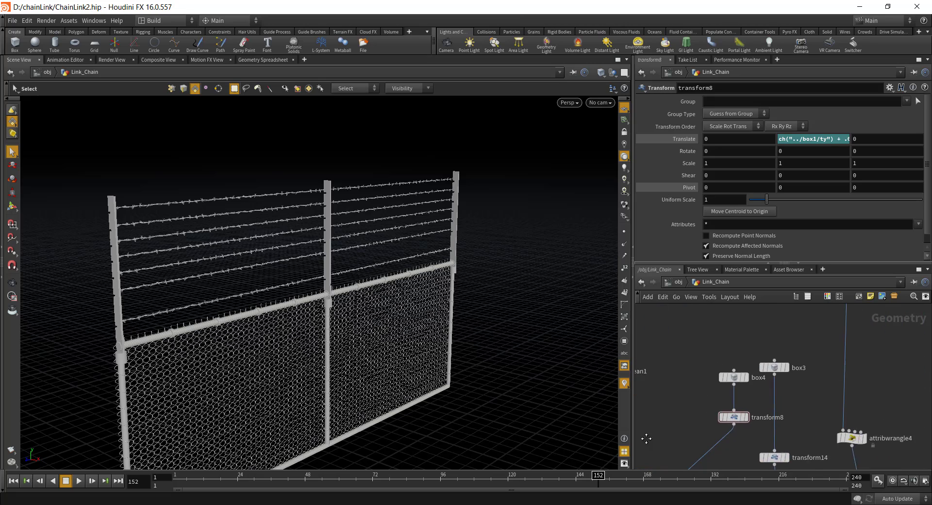
pyautogui.moveTo(769, 364); pyautogui.dragTo(751, 440, button='middle')
pyautogui.scroll(-3, 741, 386)
pyautogui.moveTo(743, 399); pyautogui.dragTo(737, 417, button='middle')
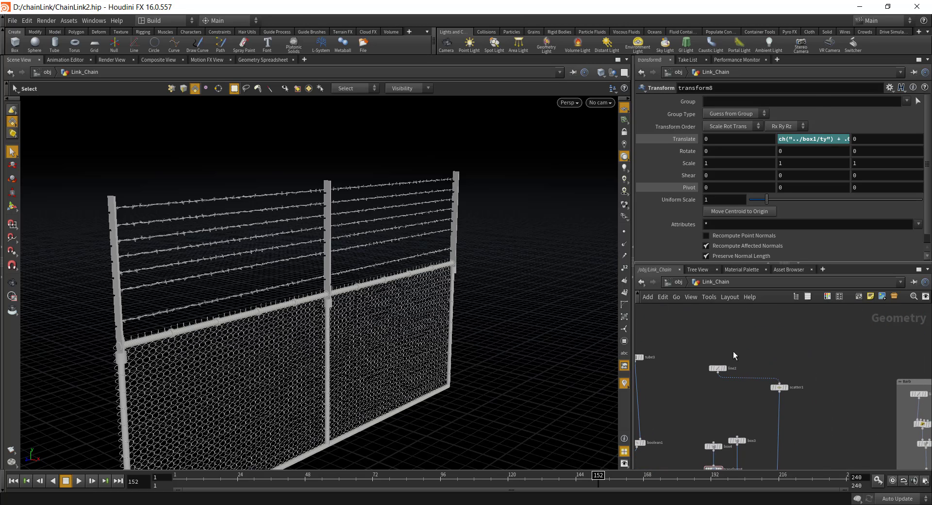
pyautogui.click(717, 367)
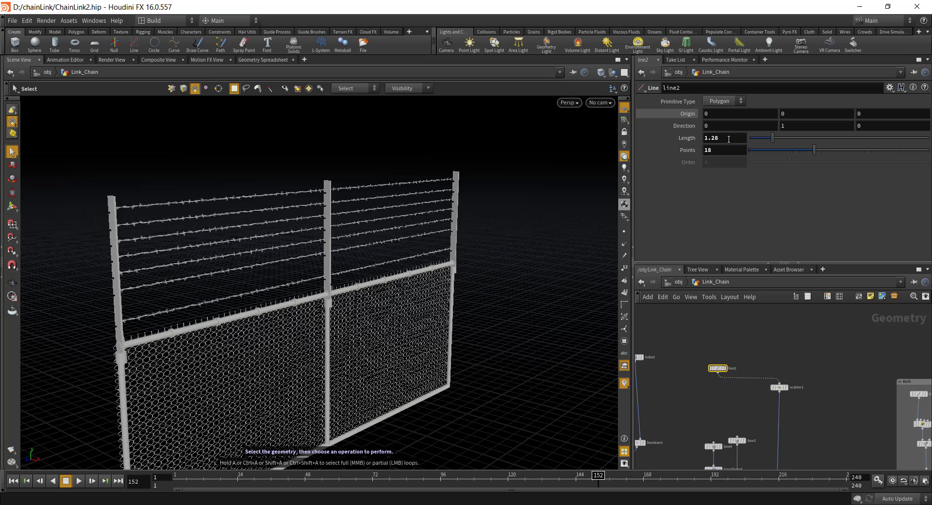
pyautogui.moveTo(727, 138); pyautogui.dragTo(665, 147)
pyautogui.write('.5')
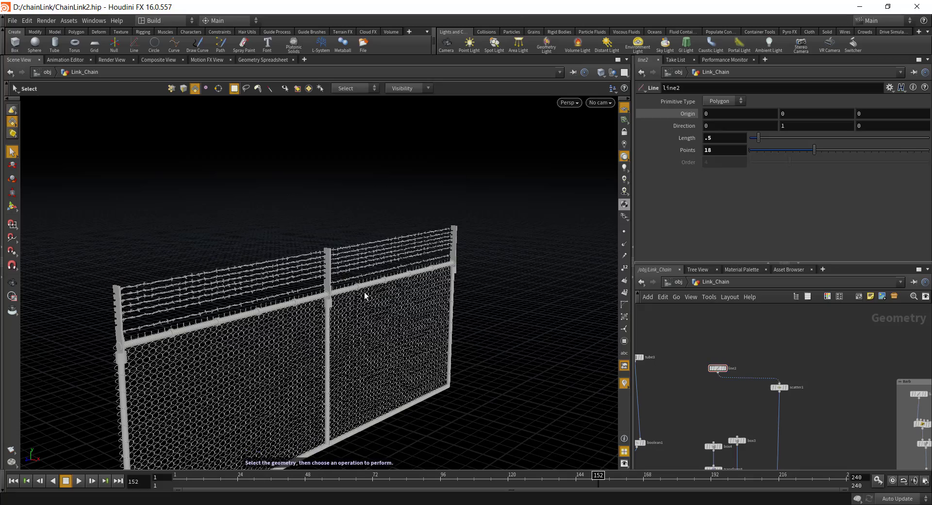
pyautogui.moveTo(364, 292)
pyautogui.keyDown('alt'); pyautogui.mouseDown()
pyautogui.moveTo(258, 278)
pyautogui.moveTo(351, 287)
pyautogui.mouseUp(); pyautogui.keyUp('alt')
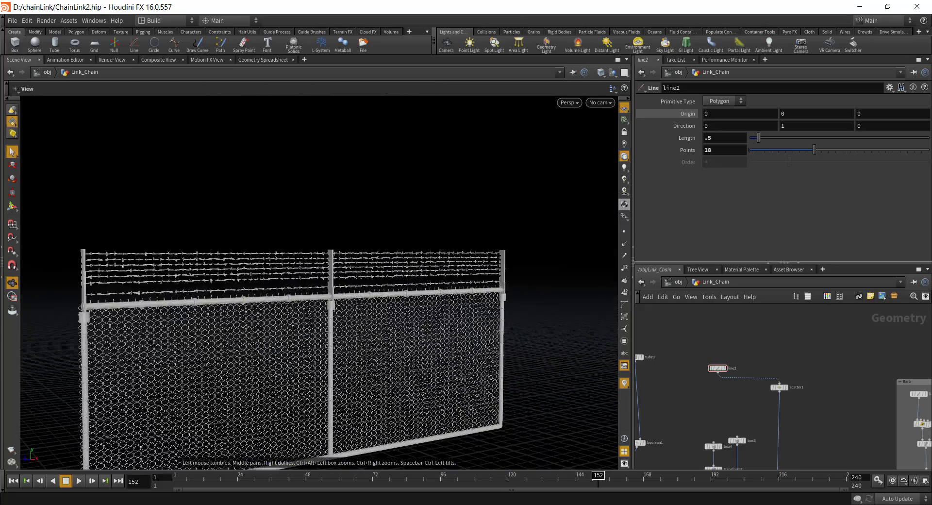
pyautogui.keyDown('alt'); pyautogui.moveTo(407, 272); pyautogui.dragTo(347, 326); pyautogui.keyUp('alt')
pyautogui.moveTo(765, 345); pyautogui.dragTo(825, 346, button='middle')
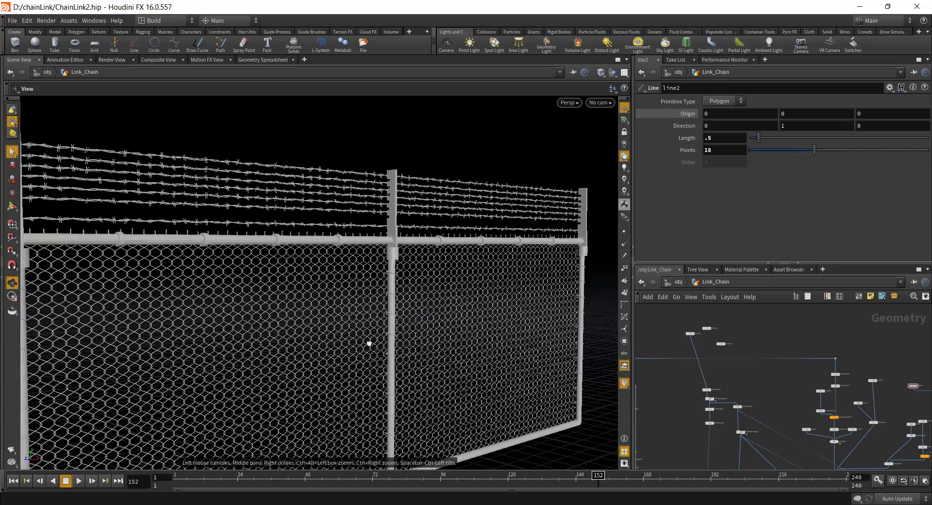
pyautogui.moveTo(369, 343); pyautogui.dragTo(436, 364)
pyautogui.press('s')
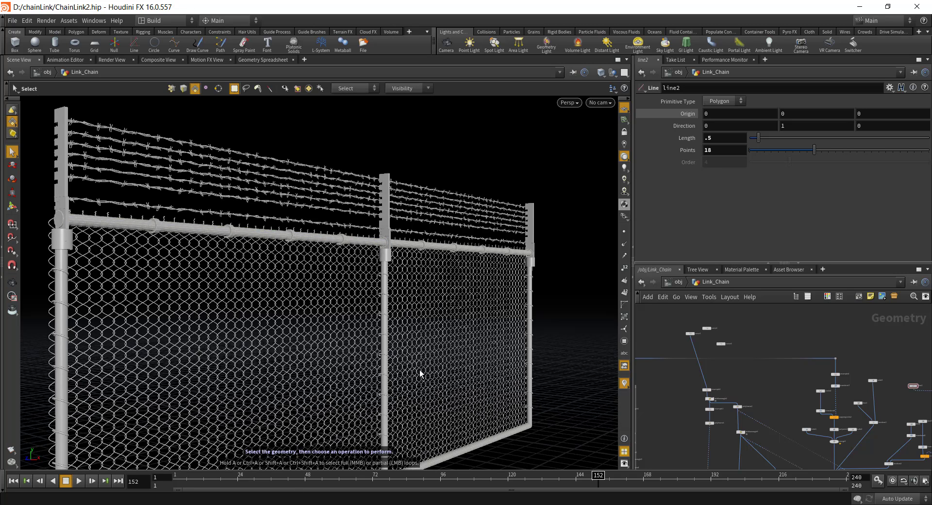
# Start a new scene, discarding the changes to ChainLink2.hip.
pyautogui.click(11, 21)
pyautogui.click(25, 31)
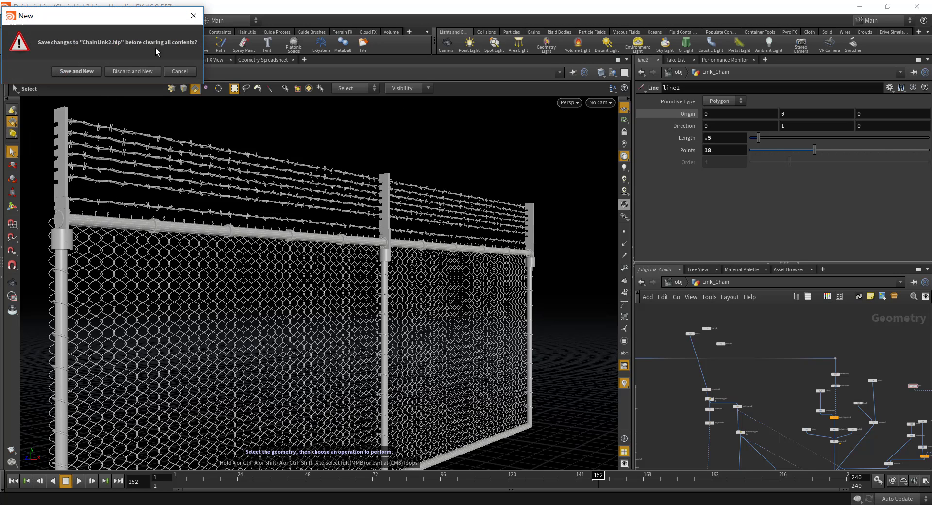
pyautogui.click(147, 71)
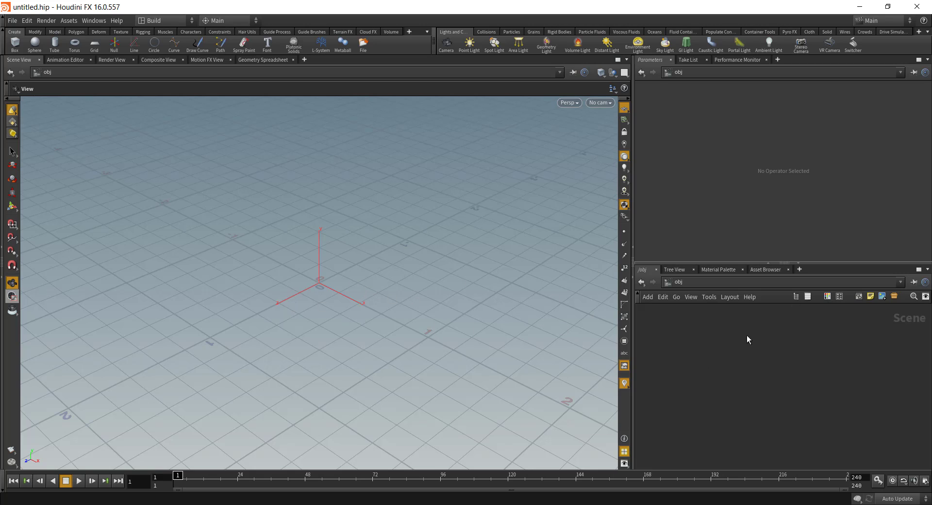
# Create a Geometry object in the empty scene and enter its network.
pyautogui.press('Tab')
pyautogui.write('geo')
pyautogui.press('Return')
pyautogui.click(695, 368)
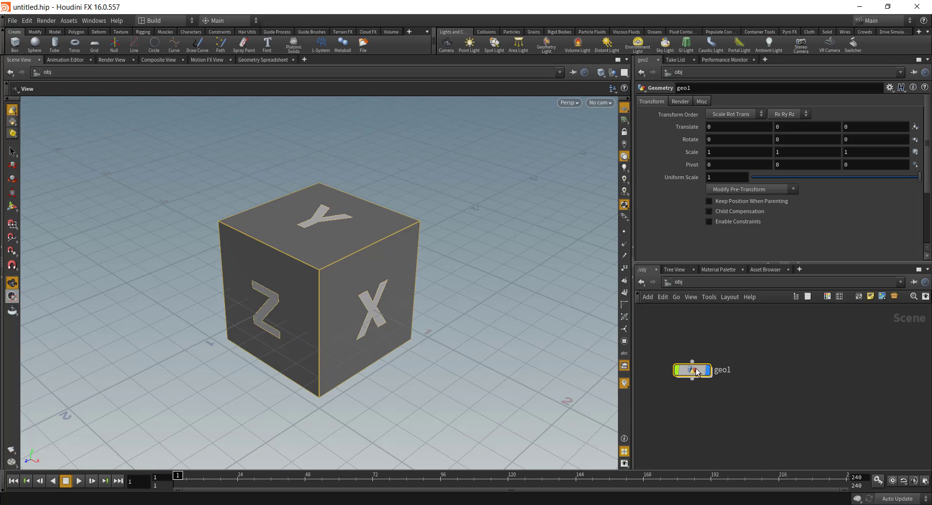
pyautogui.doubleClick(692, 371)
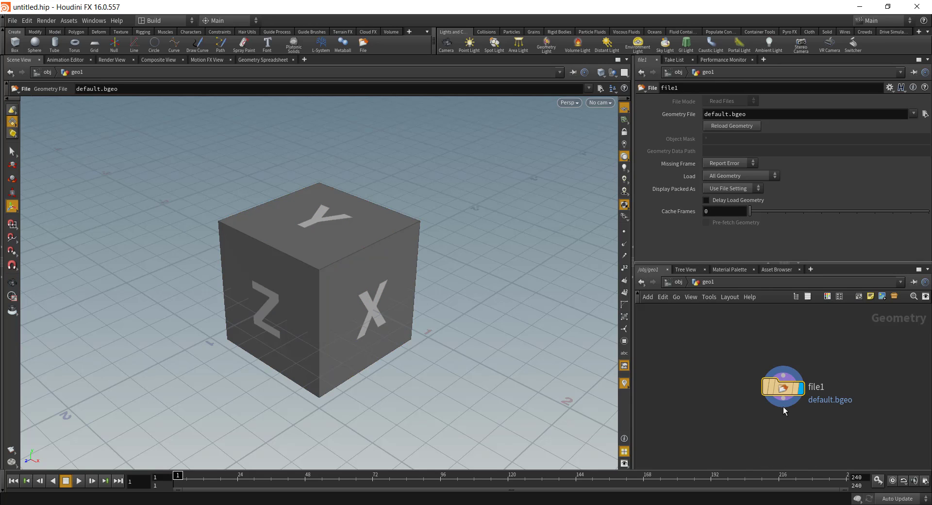
# Replace the default file1 node with a Line node and turn on point display in the viewport.
pyautogui.press('Delete')
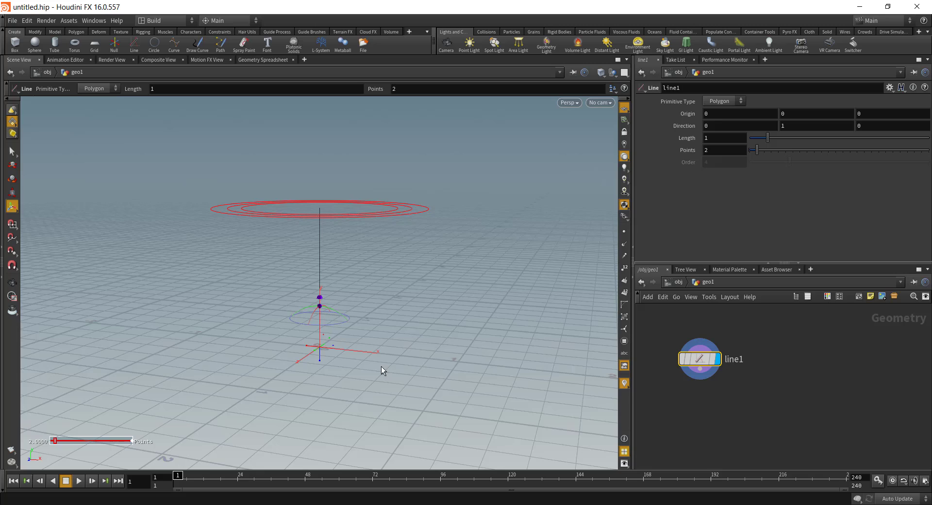
pyautogui.moveTo(388, 342); pyautogui.dragTo(322, 330)
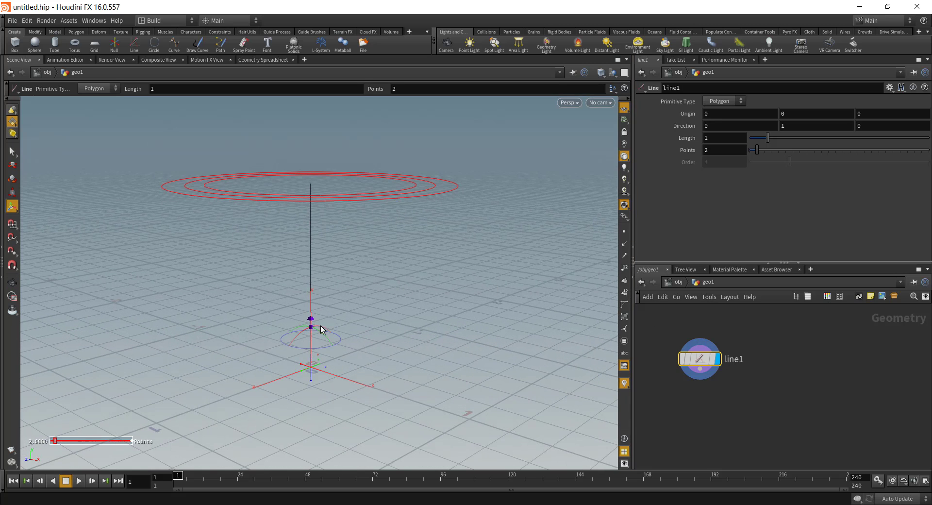
pyautogui.click(626, 232)
pyautogui.moveTo(296, 332); pyautogui.dragTo(323, 322, button='middle')
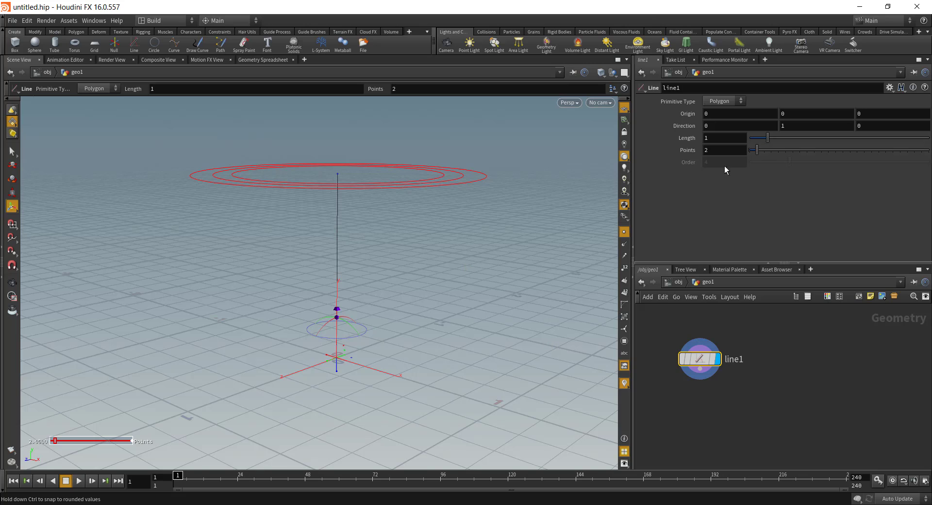
# Set the point count of line1 to 0 and connect a Resample node to its output.
pyautogui.moveTo(757, 150); pyautogui.dragTo(738, 156)
pyautogui.moveTo(678, 409); pyautogui.dragTo(665, 394, button='middle')
pyautogui.click(687, 353)
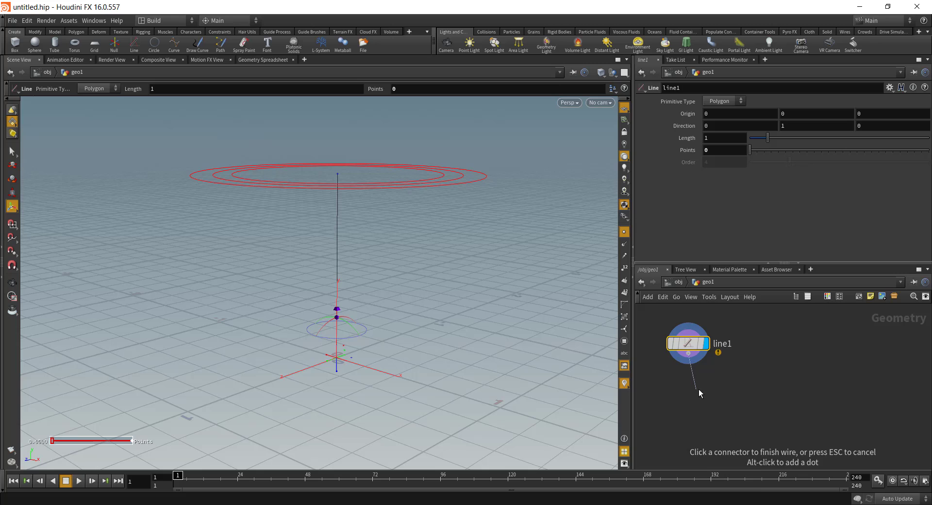
pyautogui.press('Tab')
pyautogui.write('res')
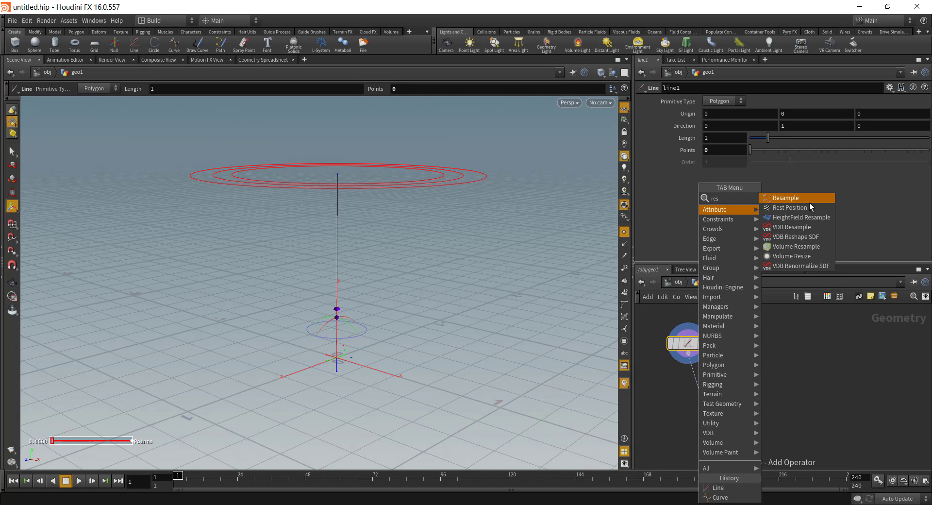
pyautogui.click(809, 202)
pyautogui.click(715, 388)
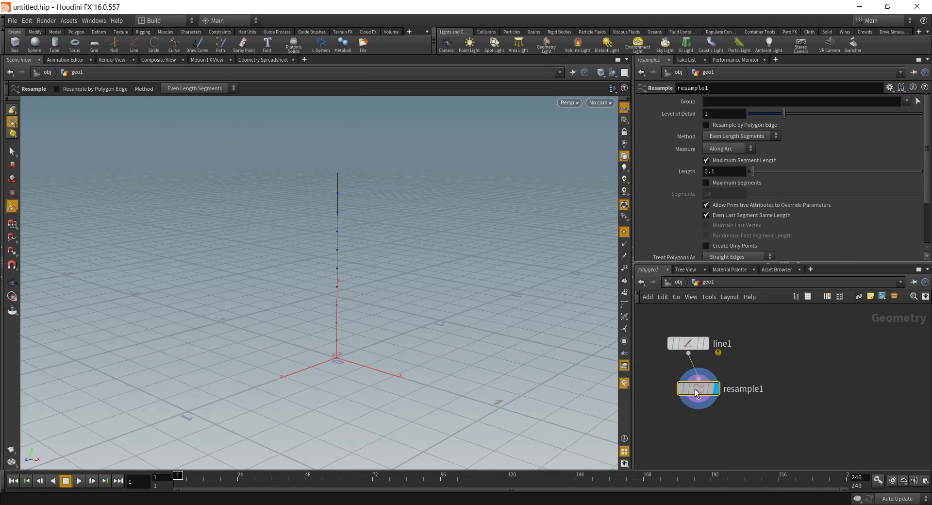
# Align line1 directly above resample1 in the network.
pyautogui.press('Escape')
pyautogui.moveTo(329, 316); pyautogui.dragTo(340, 287)
pyautogui.moveTo(763, 385); pyautogui.dragTo(778, 383, button='middle')
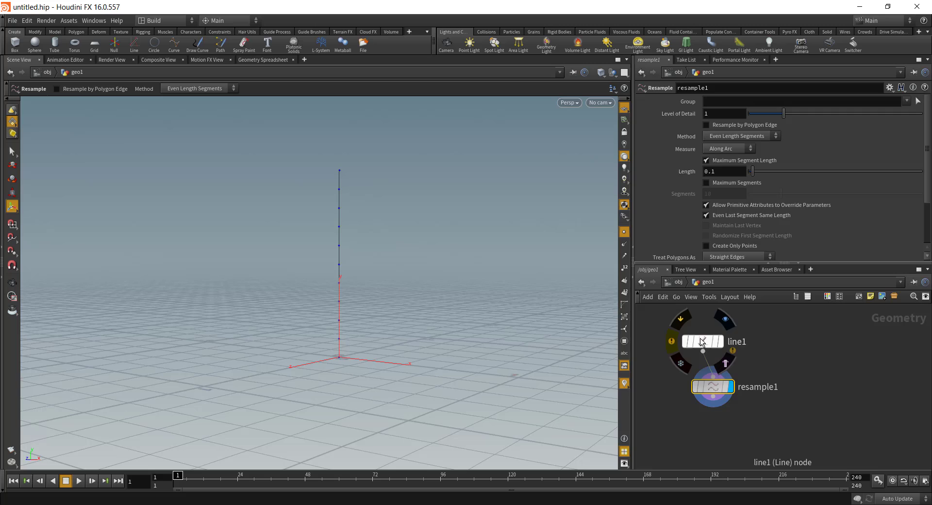
pyautogui.moveTo(700, 339); pyautogui.dragTo(713, 343)
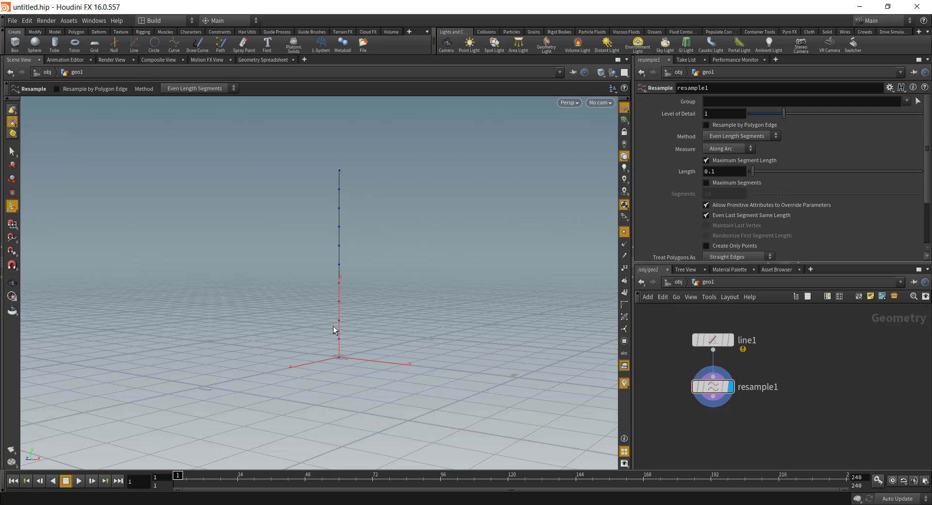
pyautogui.keyDown('alt'); pyautogui.moveTo(334, 328); pyautogui.dragTo(317, 349); pyautogui.keyUp('alt')
pyautogui.press('Return')
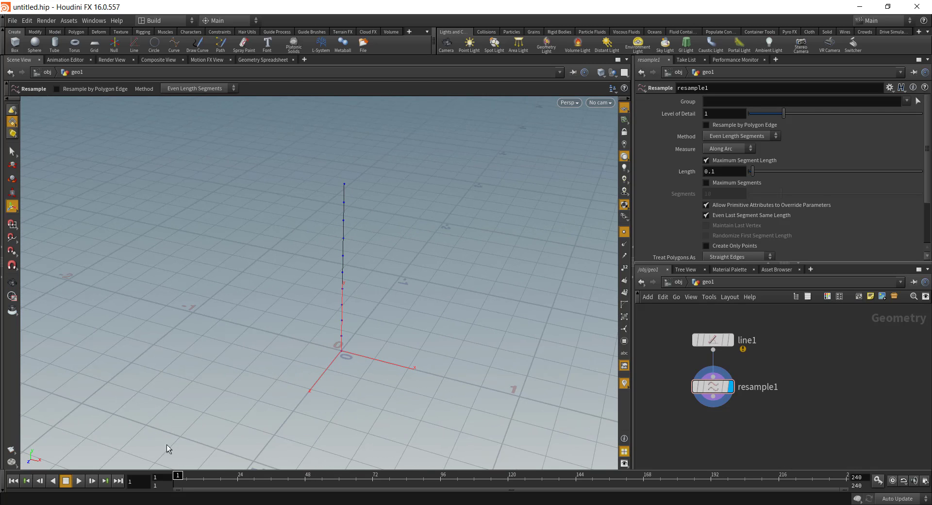
pyautogui.press('Escape')
pyautogui.moveTo(412, 340); pyautogui.dragTo(382, 345)
pyautogui.press('Return')
pyautogui.moveTo(779, 376); pyautogui.dragTo(793, 337, button='middle')
pyautogui.click(737, 362)
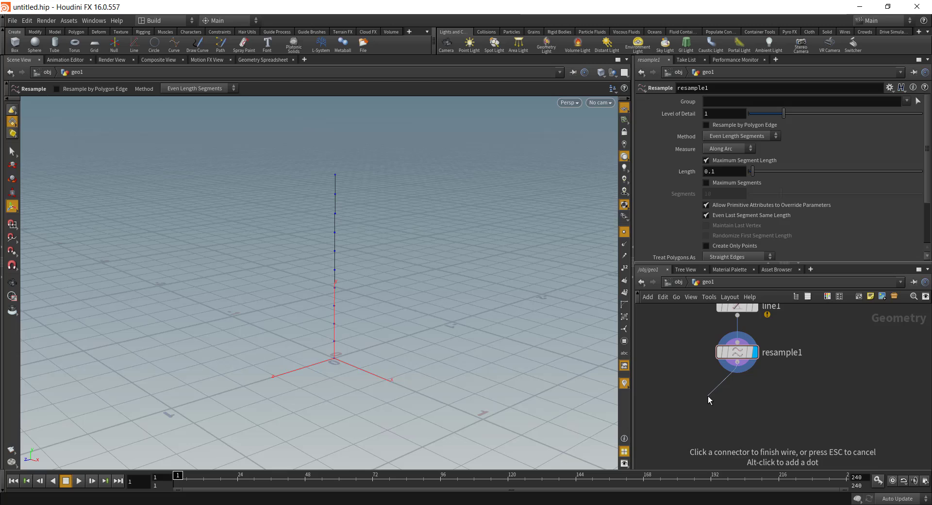
pyautogui.press('Tab')
pyautogui.write('wr')
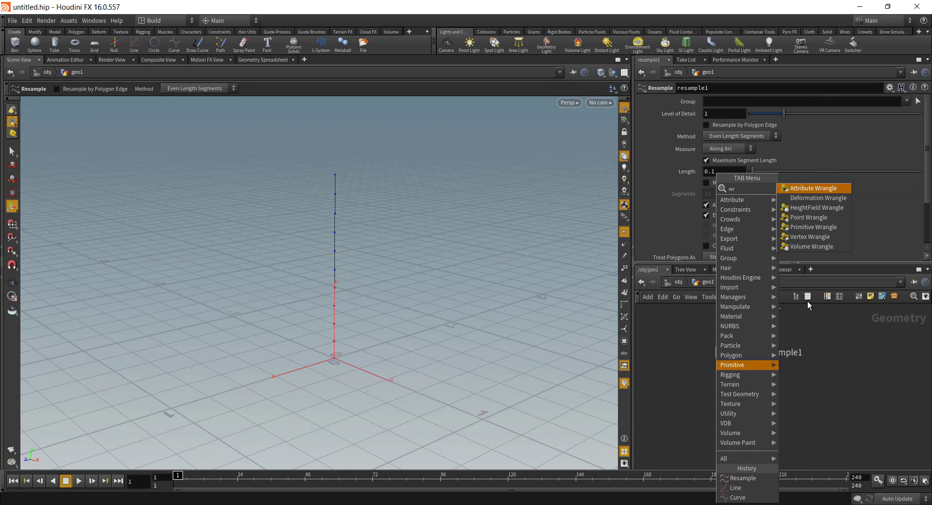
pyautogui.click(812, 189)
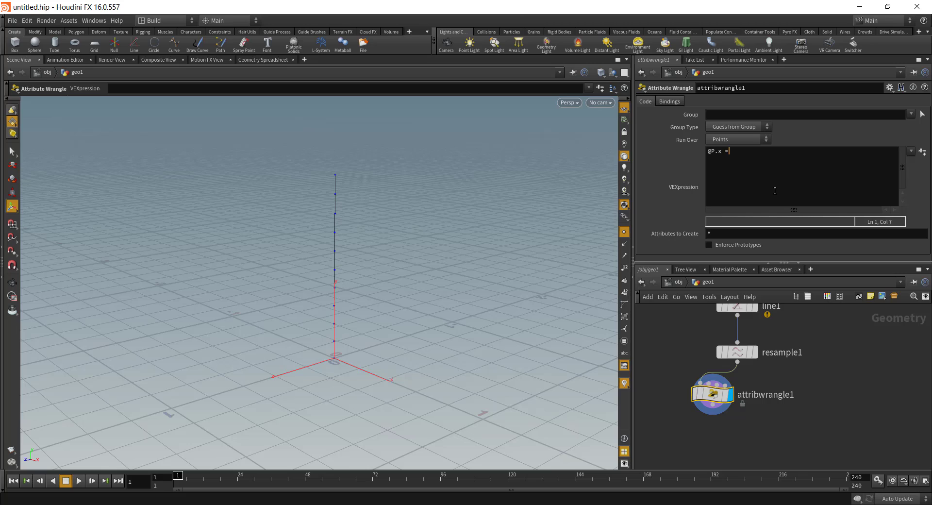
pyautogui.write('in(@ptnum);')
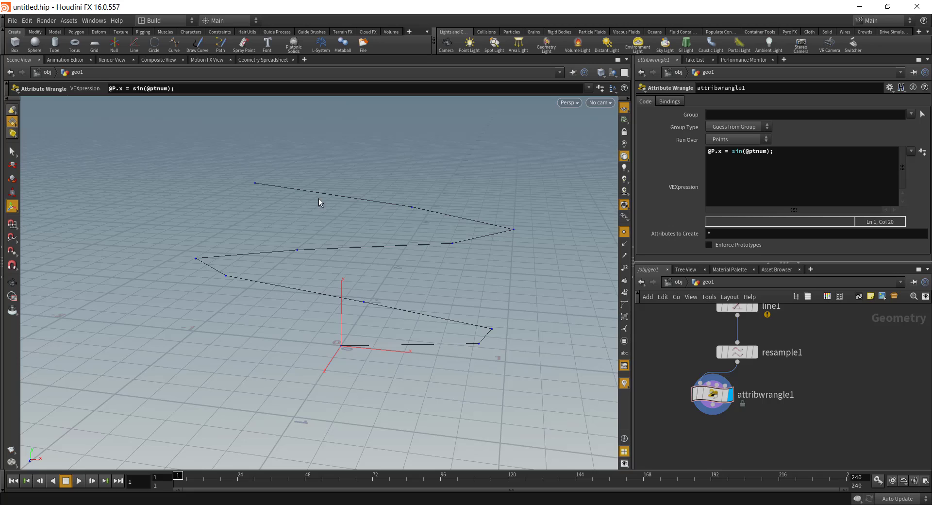
pyautogui.press('Left')
pyautogui.write('*2')
pyautogui.hotkey('ctrl', 'Return')
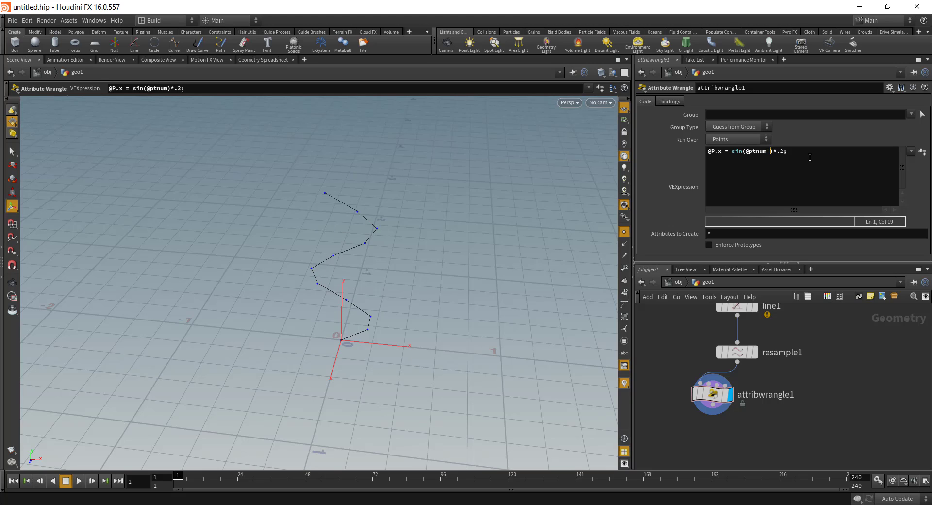
pyautogui.write('* 2')
pyautogui.click(823, 339)
pyautogui.keyDown('alt'); pyautogui.moveTo(390, 314); pyautogui.dragTo(356, 260); pyautogui.keyUp('alt')
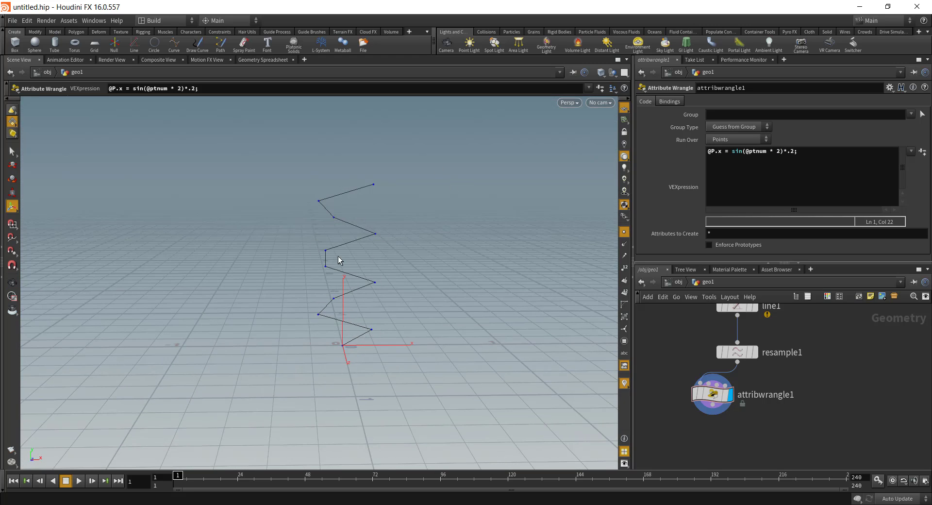
# Replace the multiplier 2 inside the sine function with the channel reference ch("Frq").
pyautogui.moveTo(814, 382); pyautogui.dragTo(810, 392, button='middle')
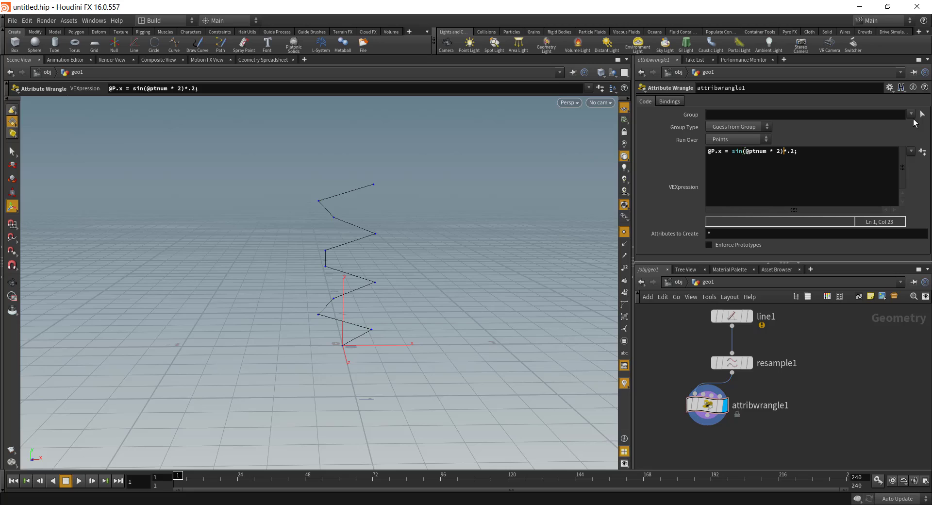
pyautogui.write('ch()')
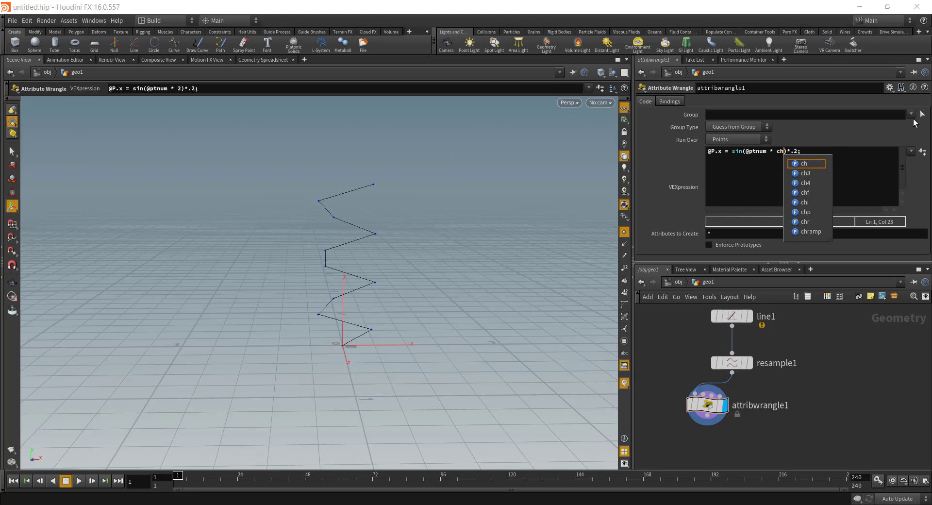
pyautogui.write('""')
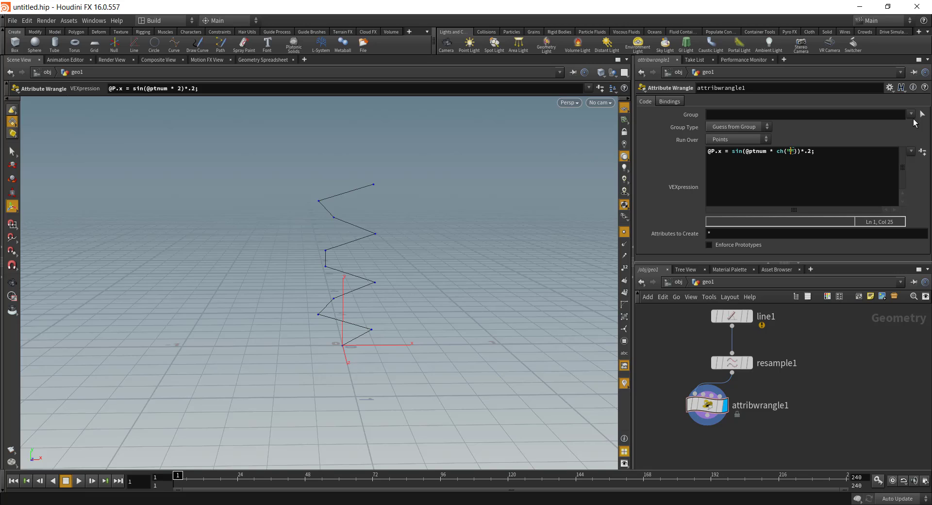
pyautogui.write('Fre')
pyautogui.press('BackSpace')
pyautogui.write('q')
# Replace the .2 multiplier after the sine function with ch("Mag") and generate parameters for both channel references.
pyautogui.press('Right')
pyautogui.press('Right')
pyautogui.press('Delete')
pyautogui.press('Right')
pyautogui.write('ch')
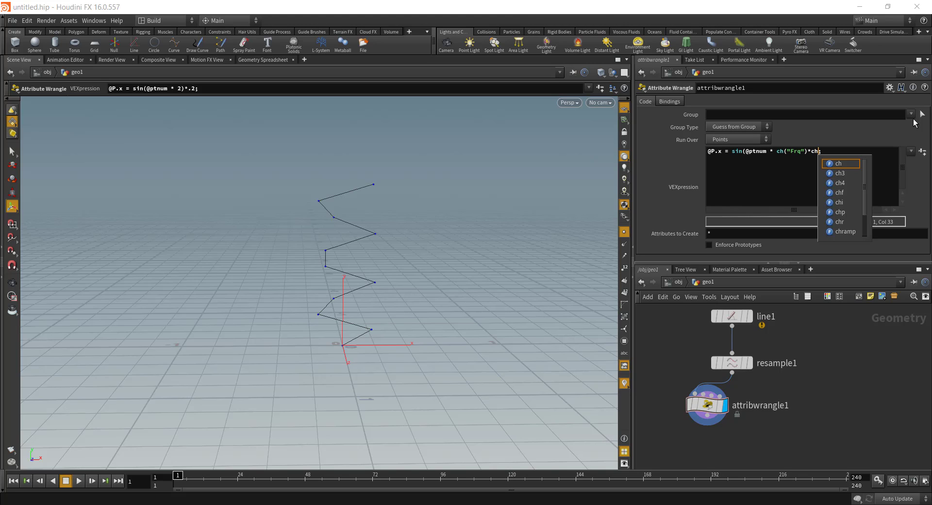
pyautogui.write('()')
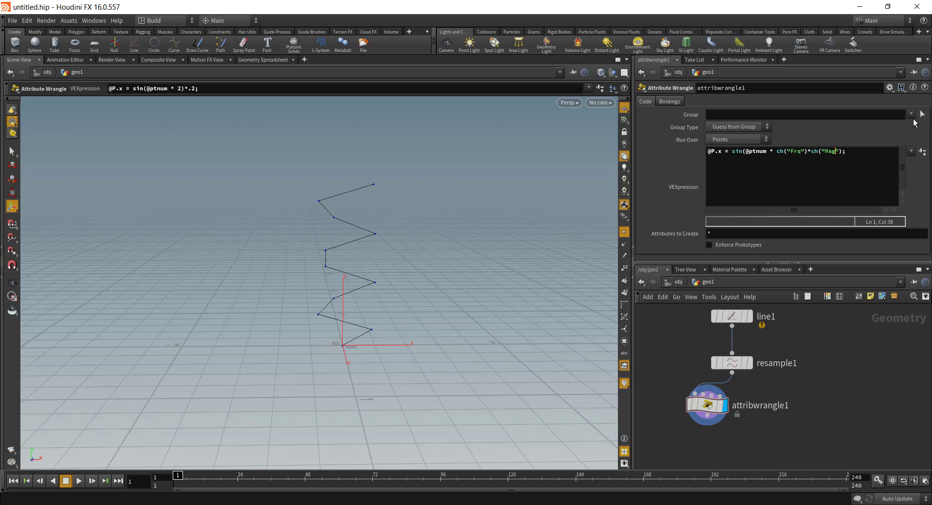
pyautogui.click(921, 153)
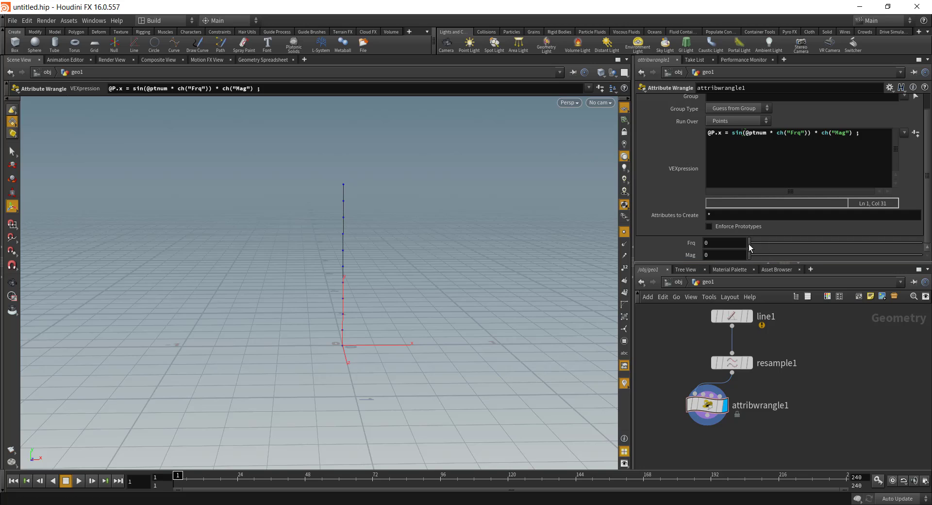
# Set Mag to 0.211 and try Frq values of 0.615 and 2, finishing with Frq at 1.
pyautogui.moveTo(750, 242); pyautogui.dragTo(841, 244)
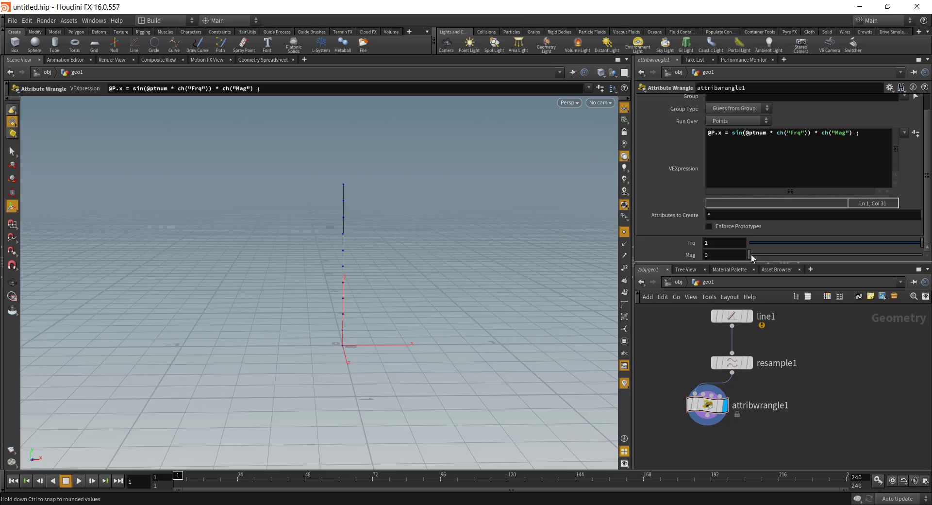
pyautogui.moveTo(750, 254); pyautogui.dragTo(785, 255)
pyautogui.moveTo(852, 241)
pyautogui.mouseDown()
pyautogui.moveTo(779, 244)
pyautogui.moveTo(861, 243)
pyautogui.mouseUp()
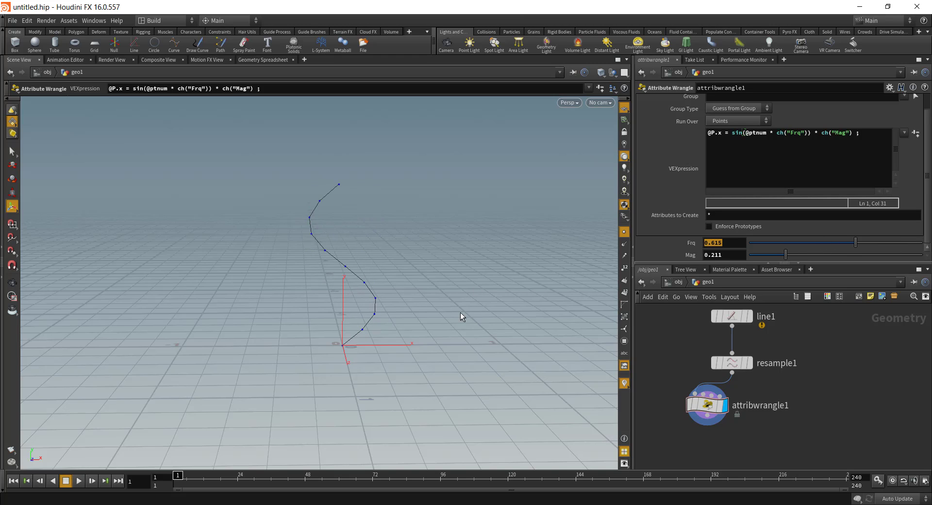
pyautogui.write('2')
pyautogui.press('Return')
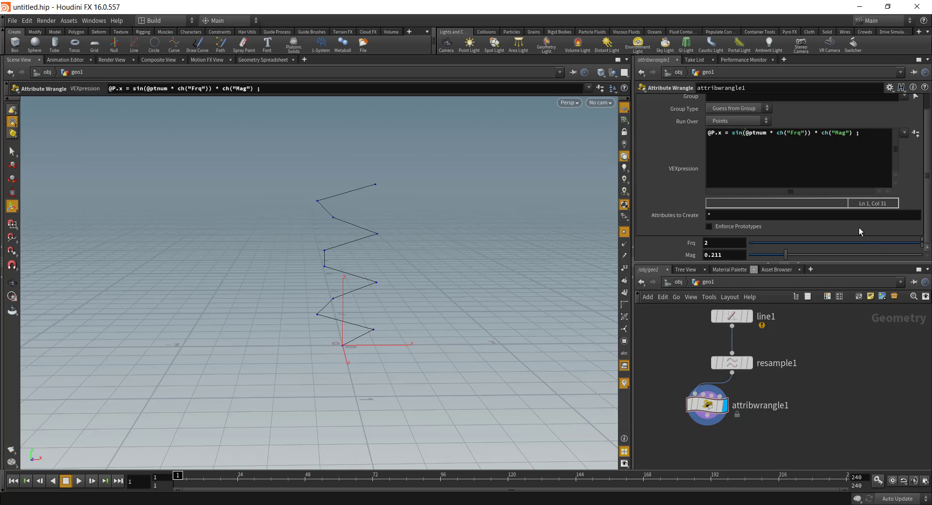
pyautogui.moveTo(854, 244); pyautogui.dragTo(922, 239)
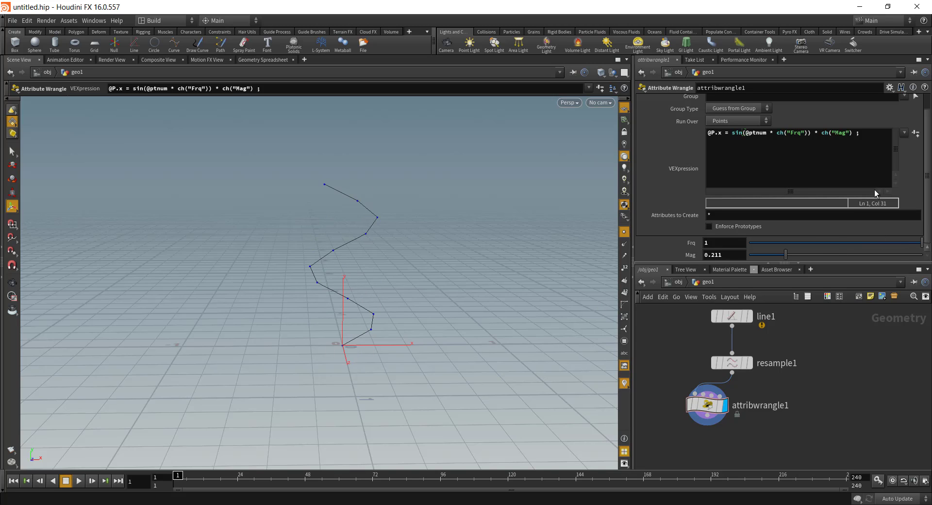
pyautogui.moveTo(359, 264); pyautogui.dragTo(268, 416)
pyautogui.press('Return')
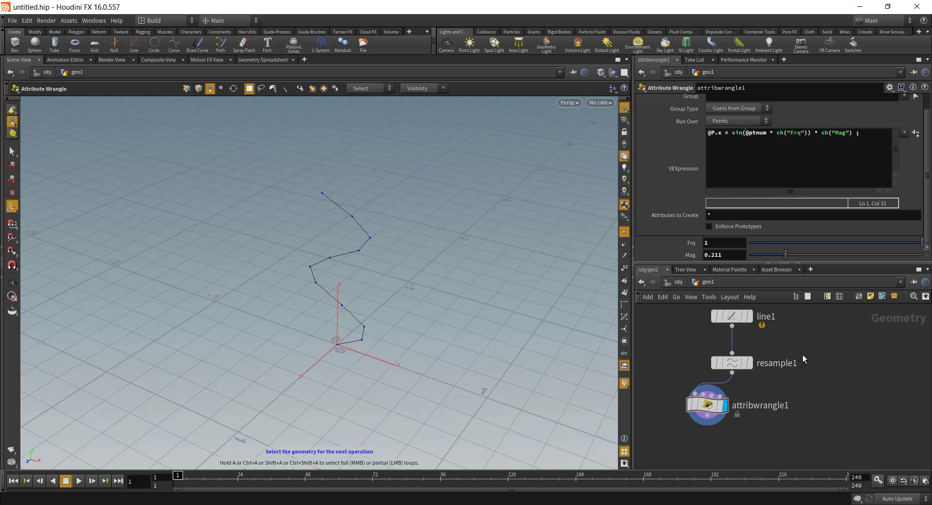
# Duplicate the @P.x line onto a second line of the wrangle's VEXpression.
pyautogui.moveTo(859, 132); pyautogui.dragTo(654, 139)
pyautogui.hotkey('ctrl', 'c')
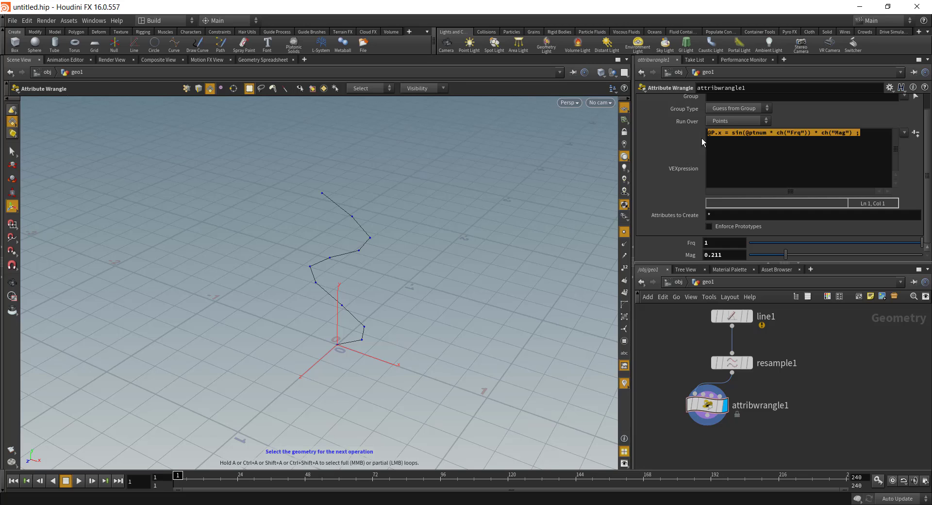
pyautogui.click(884, 133)
pyautogui.press('Return')
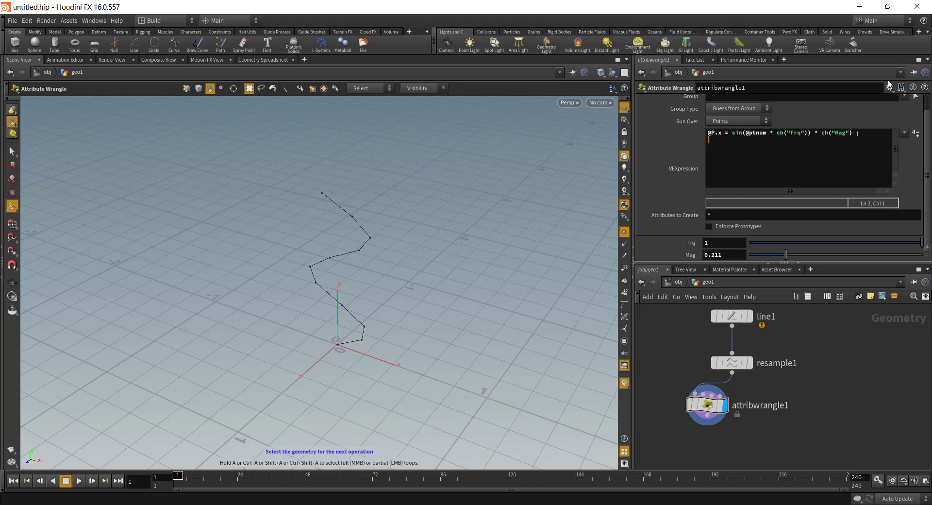
pyautogui.hotkey('ctrl', 'v')
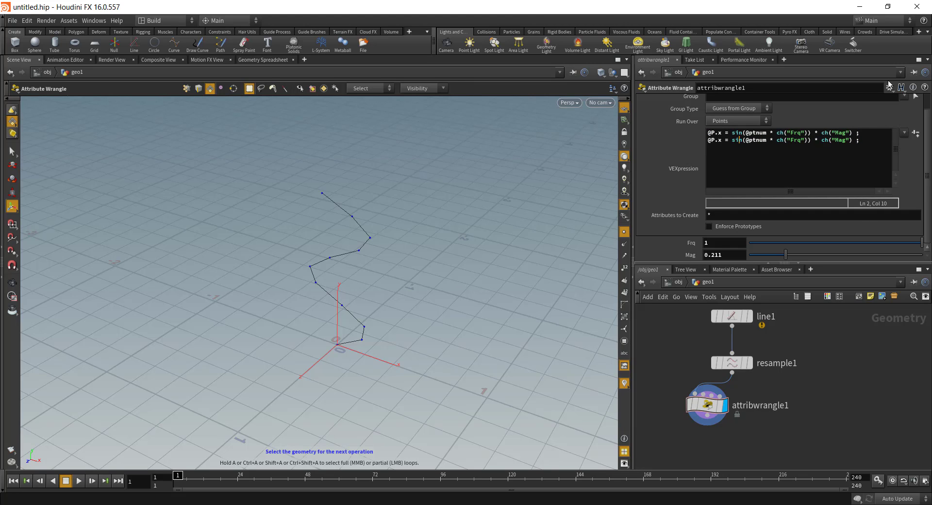
pyautogui.press('Delete')
pyautogui.write('z')
pyautogui.press('Right')
pyautogui.press('Right')
pyautogui.press('Delete')
pyautogui.press('Delete')
pyautogui.press('Delete')
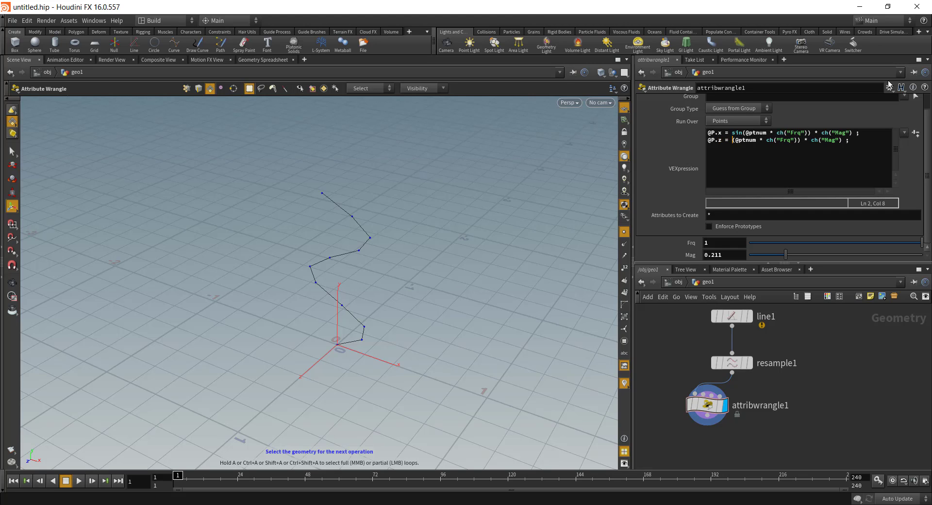
pyautogui.write('cos')
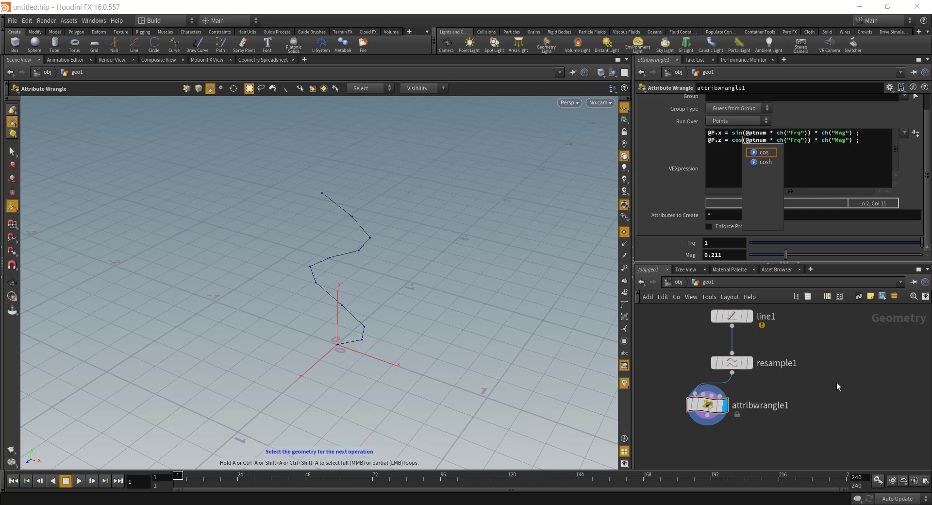
pyautogui.hotkey('ctrl', 'Return')
# Set the maximum segment length of resample1 to 0.01.
pyautogui.keyDown('alt'); pyautogui.moveTo(394, 307); pyautogui.dragTo(376, 300); pyautogui.keyUp('alt')
pyautogui.moveTo(813, 347); pyautogui.dragTo(824, 368, button='middle')
pyautogui.click(751, 343)
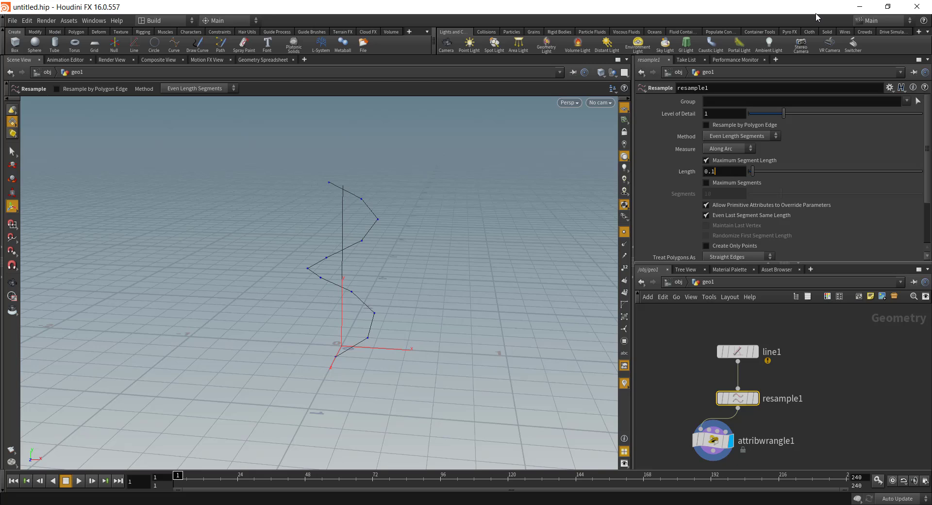
pyautogui.click(849, 418)
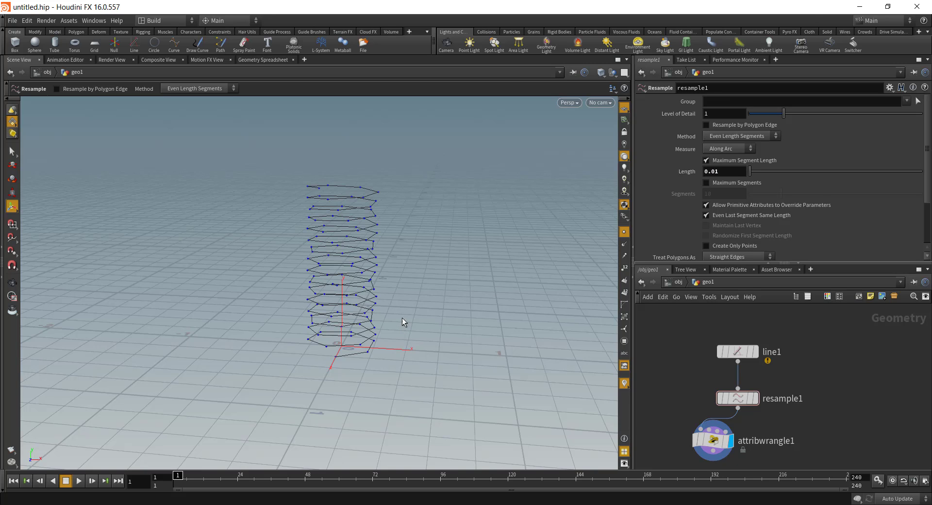
# Set Frq to 0.354 and Mag to 0.174 on attribwrangle1 to smooth the coil.
pyautogui.keyDown('alt'); pyautogui.moveTo(356, 265); pyautogui.dragTo(321, 316); pyautogui.keyUp('alt')
pyautogui.keyDown('alt'); pyautogui.moveTo(322, 316); pyautogui.dragTo(376, 281, button='right'); pyautogui.keyUp('alt')
pyautogui.moveTo(376, 281); pyautogui.dragTo(399, 375)
pyautogui.press('Return')
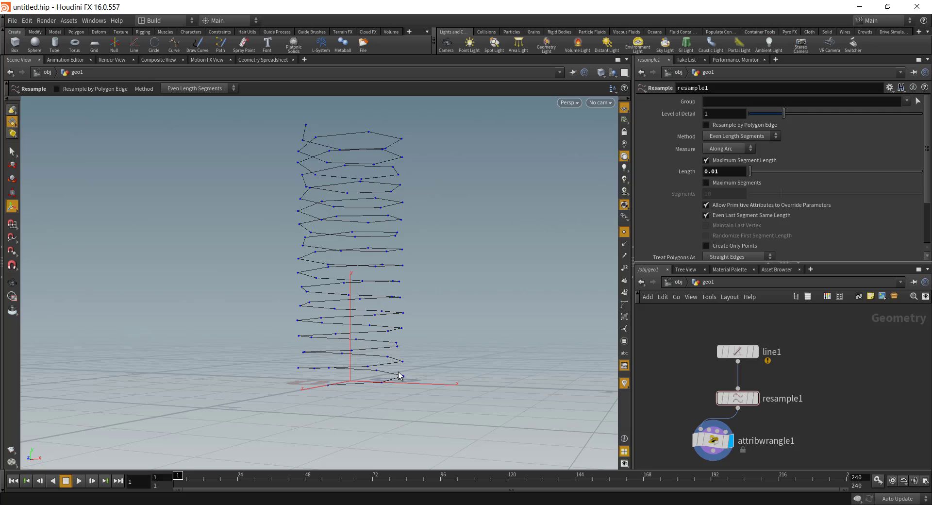
pyautogui.moveTo(409, 222); pyautogui.dragTo(296, 341)
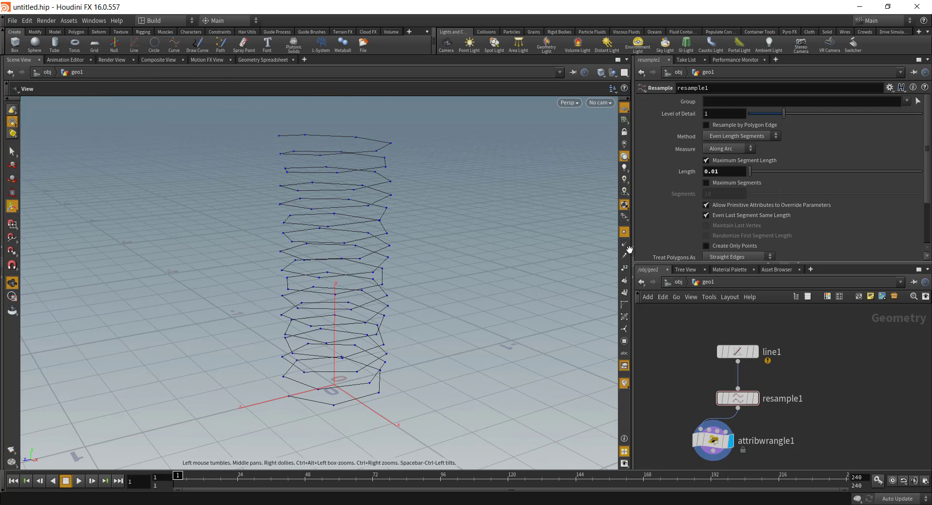
pyautogui.moveTo(735, 408); pyautogui.dragTo(764, 354, button='middle')
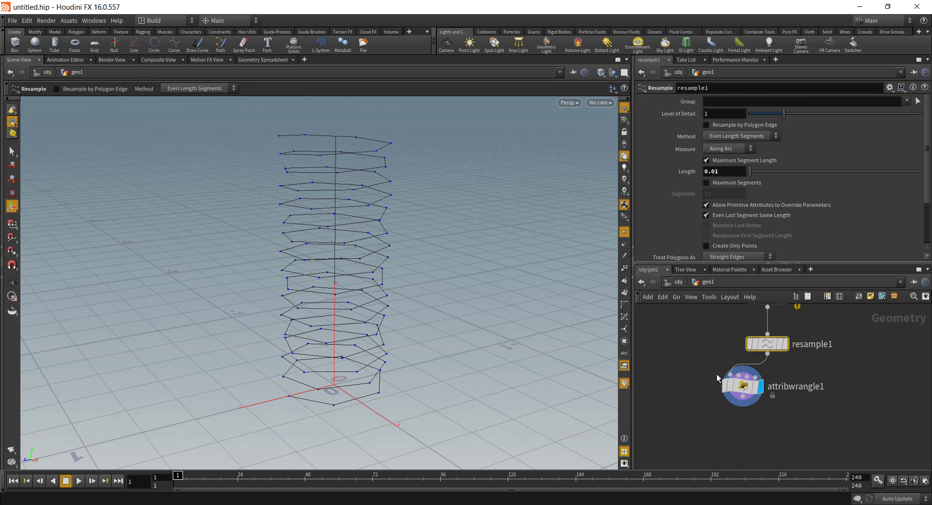
pyautogui.click(741, 386)
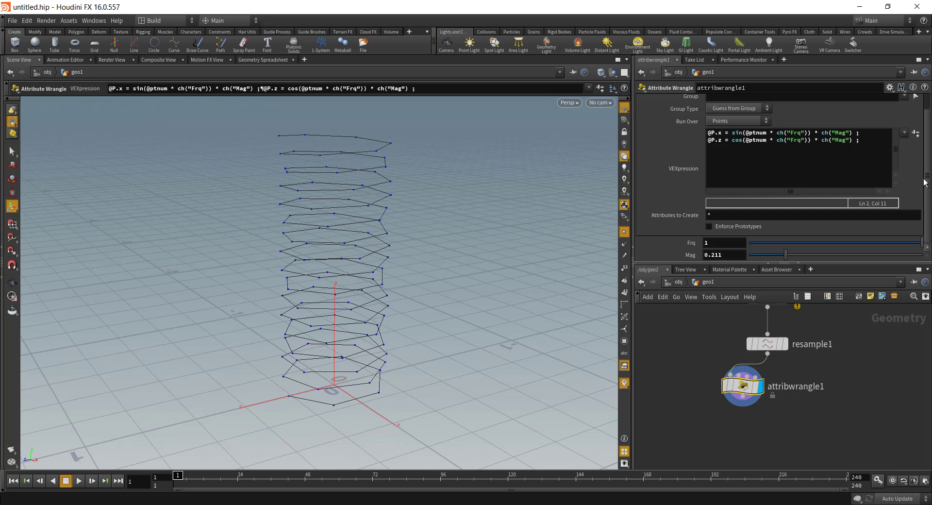
pyautogui.moveTo(779, 242)
pyautogui.mouseDown()
pyautogui.moveTo(791, 242)
pyautogui.moveTo(768, 247)
pyautogui.moveTo(801, 243)
pyautogui.moveTo(766, 243)
pyautogui.moveTo(812, 248)
pyautogui.moveTo(763, 239)
pyautogui.moveTo(840, 251)
pyautogui.moveTo(772, 255)
pyautogui.moveTo(779, 255)
pyautogui.mouseUp()
# Turn off point display in the viewport and view the spiral curve.
pyautogui.click(624, 233)
pyautogui.press('Escape')
pyautogui.moveTo(431, 304); pyautogui.dragTo(345, 194)
pyautogui.press('Return')
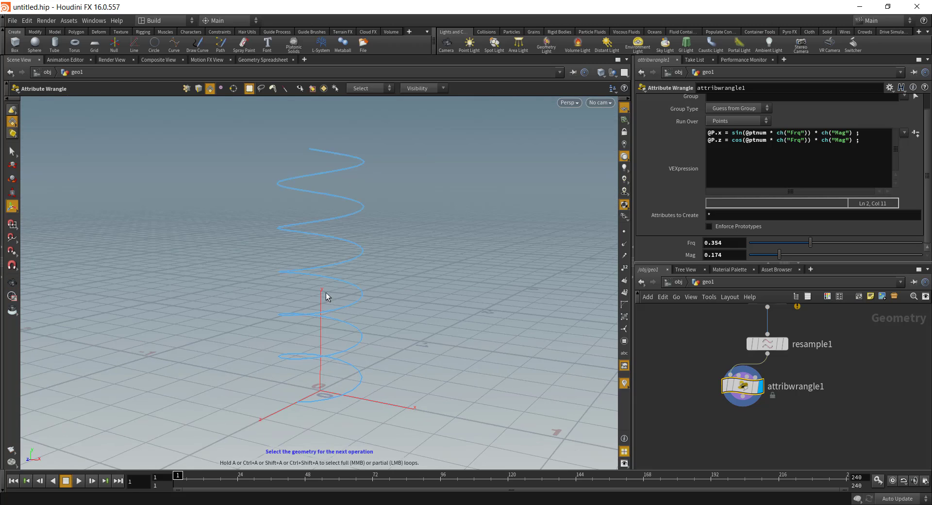
# Append a Transform node to attribwrangle1 in the geo1 network and display its output.
pyautogui.click(809, 447)
pyautogui.moveTo(813, 456); pyautogui.dragTo(797, 416, button='middle')
pyautogui.click(725, 365)
pyautogui.click(727, 383)
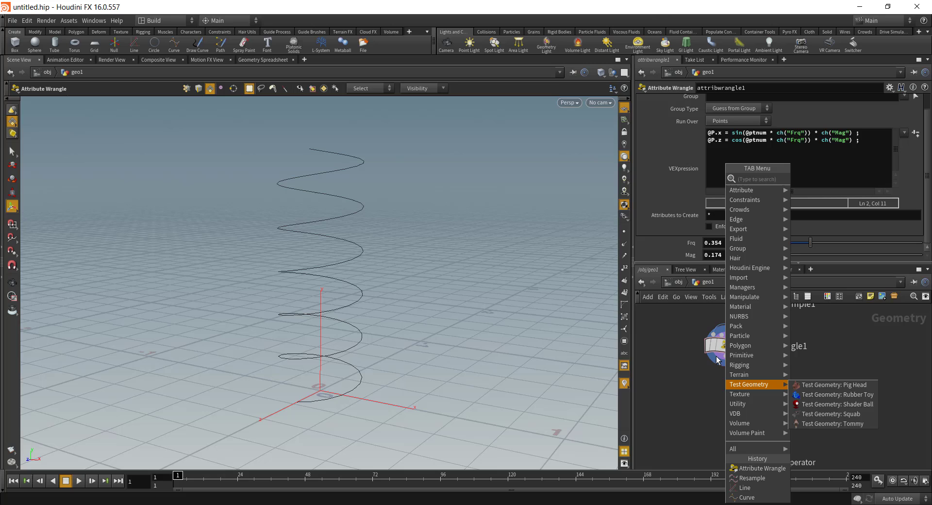
pyautogui.write('tran')
pyautogui.press('Return')
pyautogui.click(741, 388)
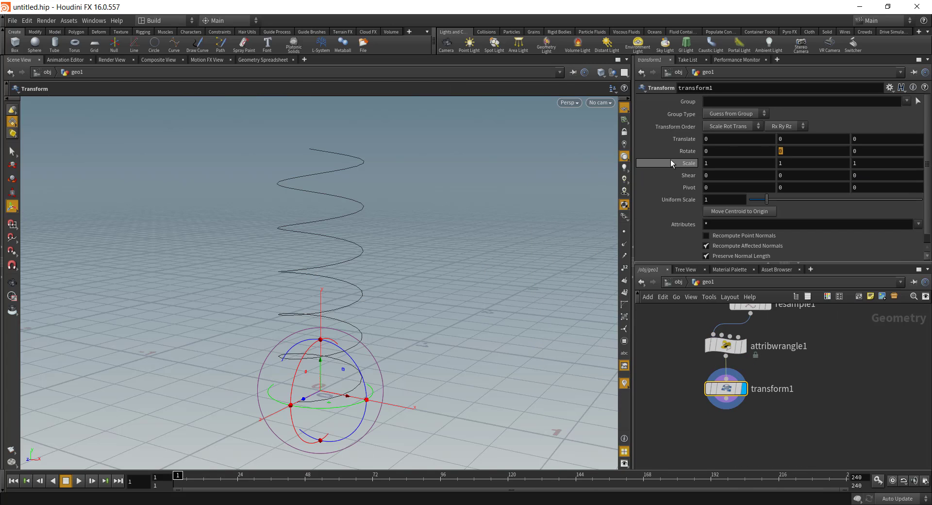
# Merge transform1 with the original attribwrangle1 coil and set transform1's Y rotation to 180.
pyautogui.write('10')
pyautogui.press('Return')
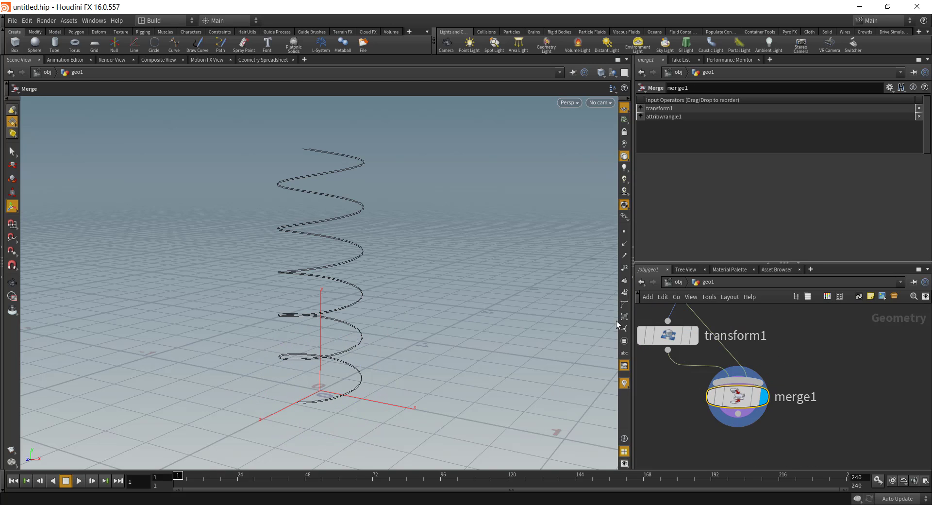
pyautogui.moveTo(665, 336); pyautogui.dragTo(707, 373, button='middle')
pyautogui.click(707, 373)
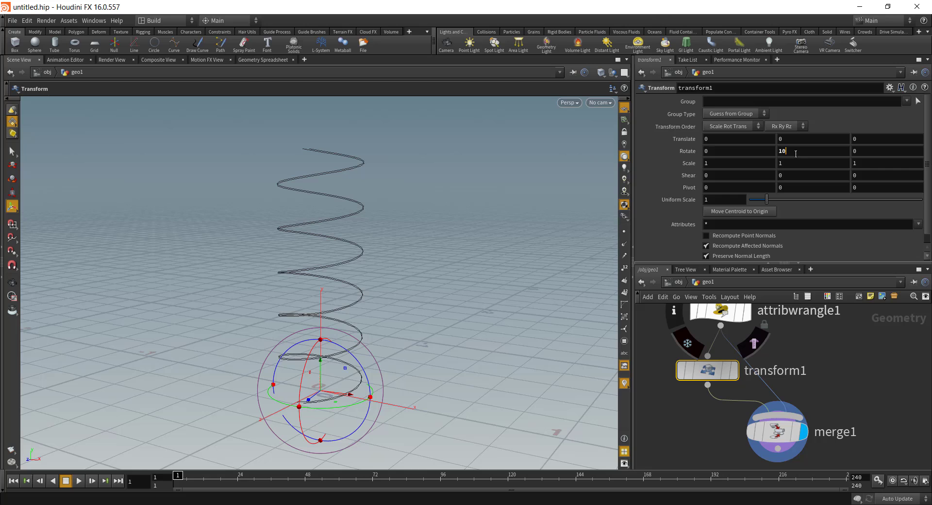
pyautogui.write('180')
pyautogui.press('Return')
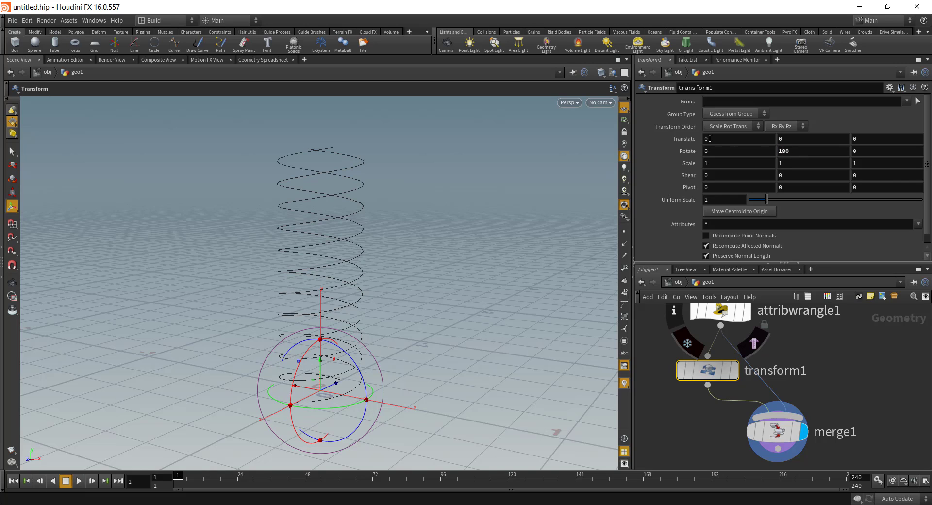
# Append a second Transform node after merge1, display it, and set its Z scale to 0.2.
pyautogui.moveTo(385, 329); pyautogui.dragTo(369, 282)
pyautogui.moveTo(867, 422); pyautogui.dragTo(812, 344, button='middle')
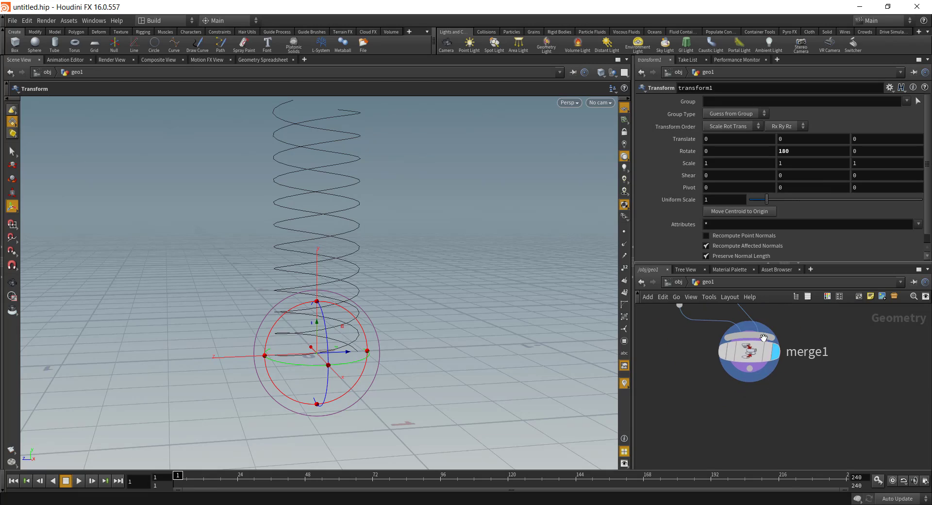
pyautogui.press('Tab')
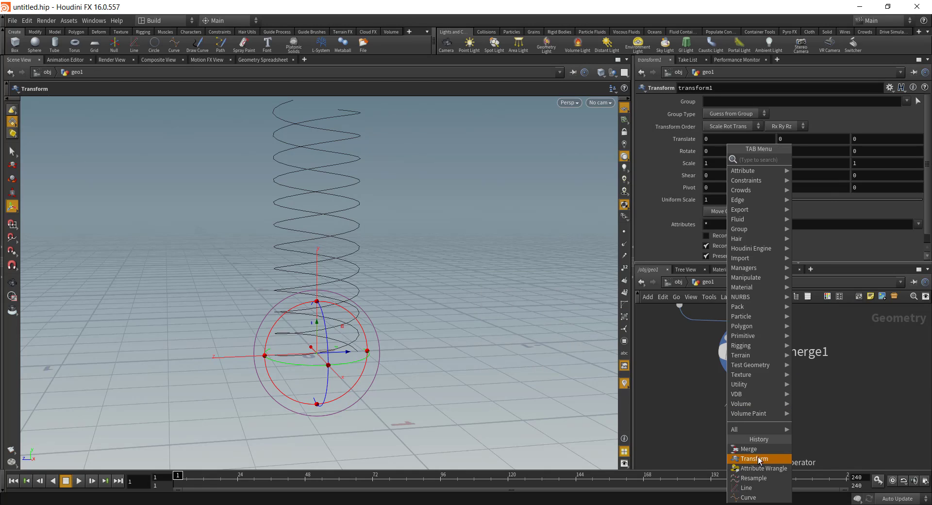
pyautogui.click(754, 458)
pyautogui.moveTo(762, 412); pyautogui.dragTo(759, 400, button='middle')
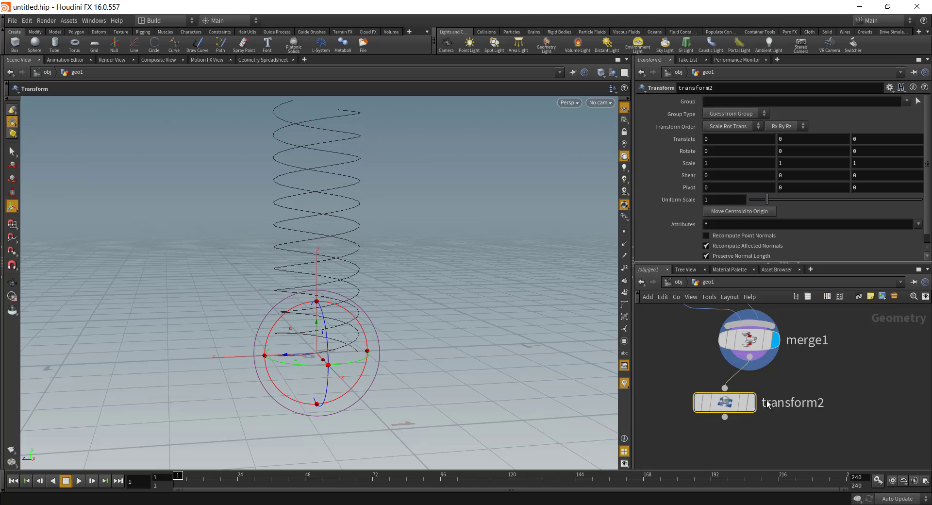
pyautogui.click(748, 402)
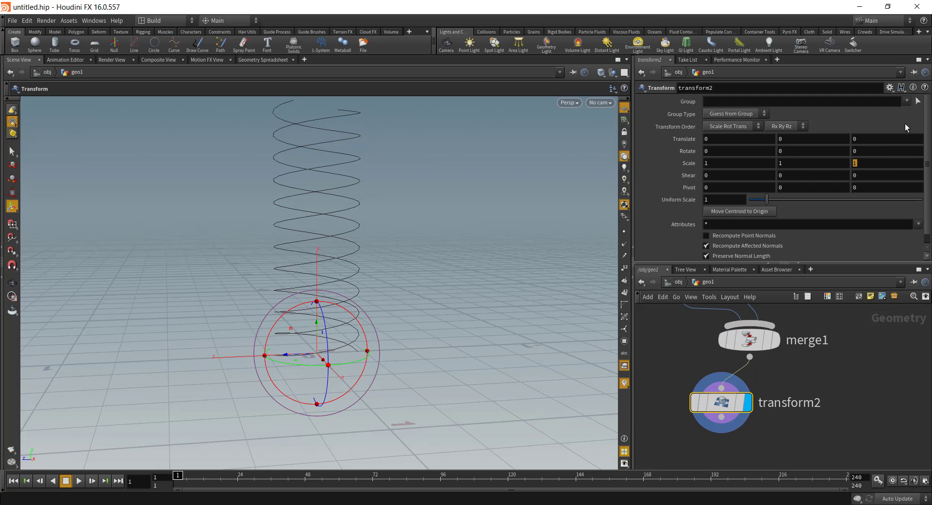
pyautogui.write('.2')
pyautogui.press('Return')
pyautogui.press('Escape')
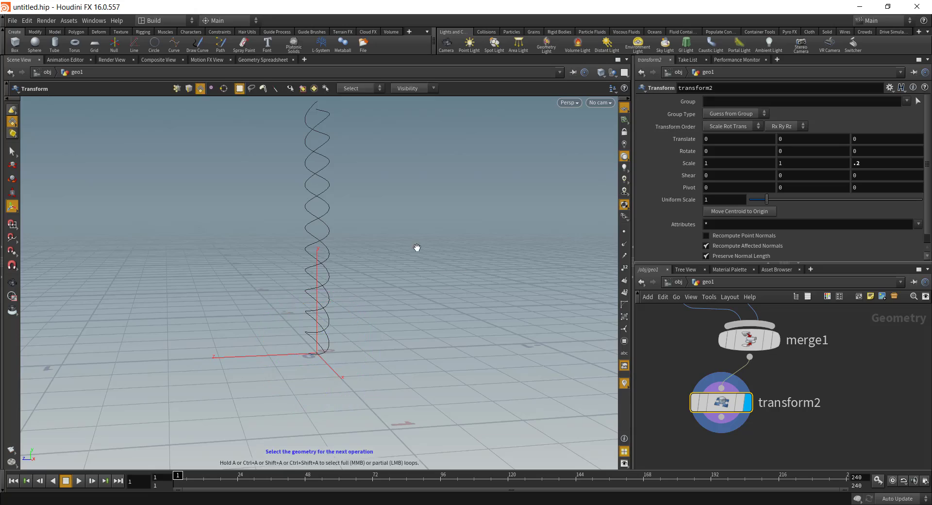
pyautogui.moveTo(418, 248); pyautogui.dragTo(406, 199)
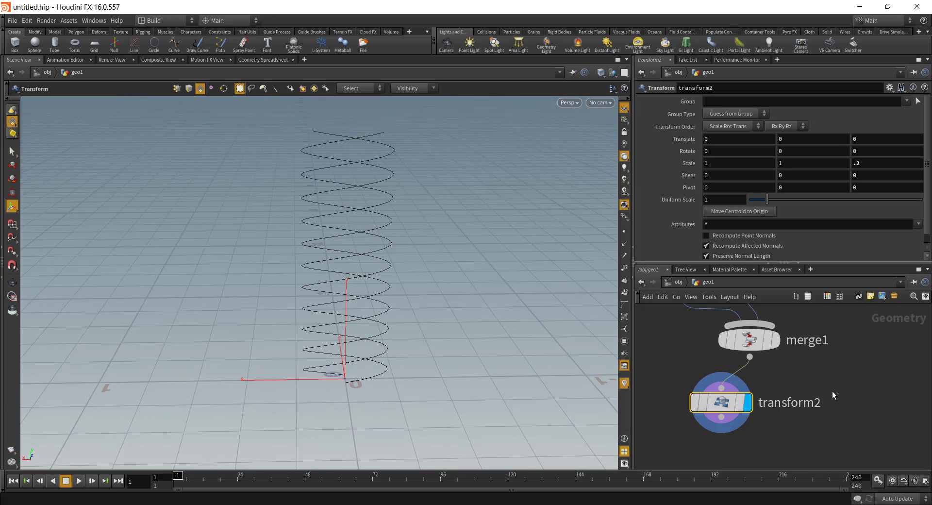
# Lower Frq on attribwrangle1 to 0.211 to open up the double coil's loops.
pyautogui.moveTo(807, 319); pyautogui.dragTo(782, 390, button='middle')
pyautogui.scroll(-3, 781, 391)
pyautogui.moveTo(781, 335); pyautogui.dragTo(784, 366, button='middle')
pyautogui.moveTo(697, 364); pyautogui.dragTo(708, 363, button='middle')
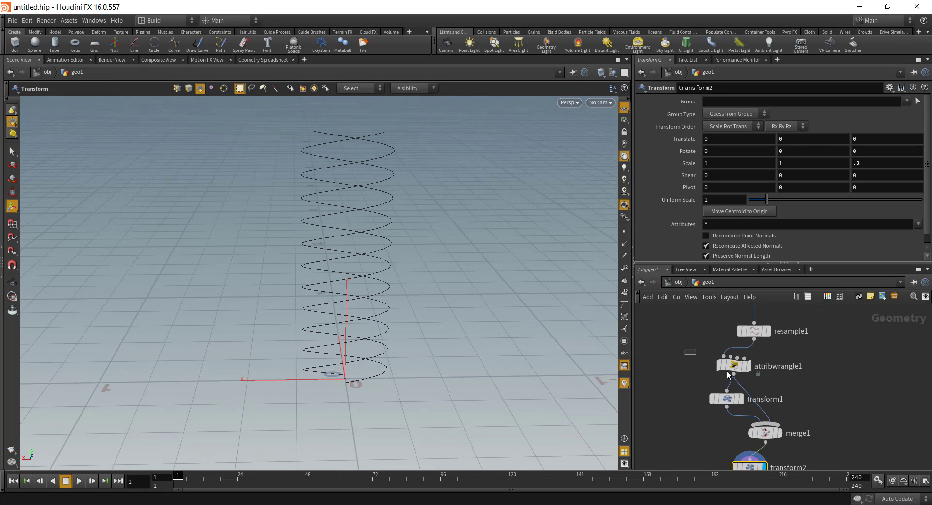
pyautogui.click(732, 365)
pyautogui.moveTo(811, 246); pyautogui.dragTo(786, 247)
pyautogui.click(834, 381)
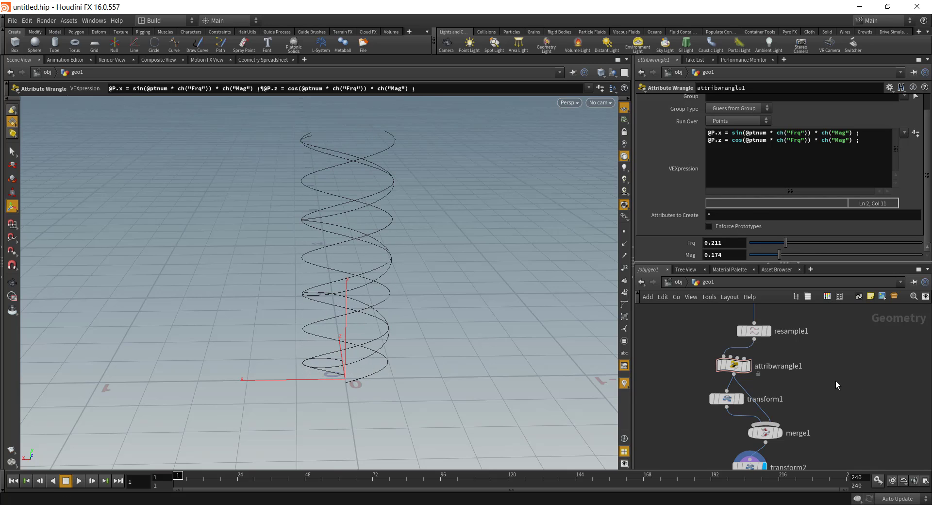
pyautogui.press('Escape')
pyautogui.moveTo(423, 347); pyautogui.dragTo(417, 327)
# Add a Circle node as a separate object beside the coil's node chain.
pyautogui.press('Tab')
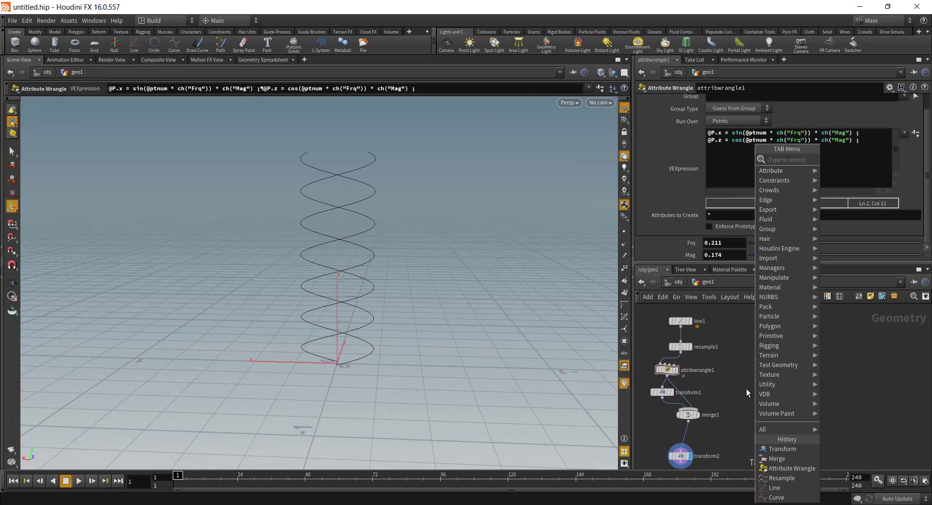
pyautogui.write('c')
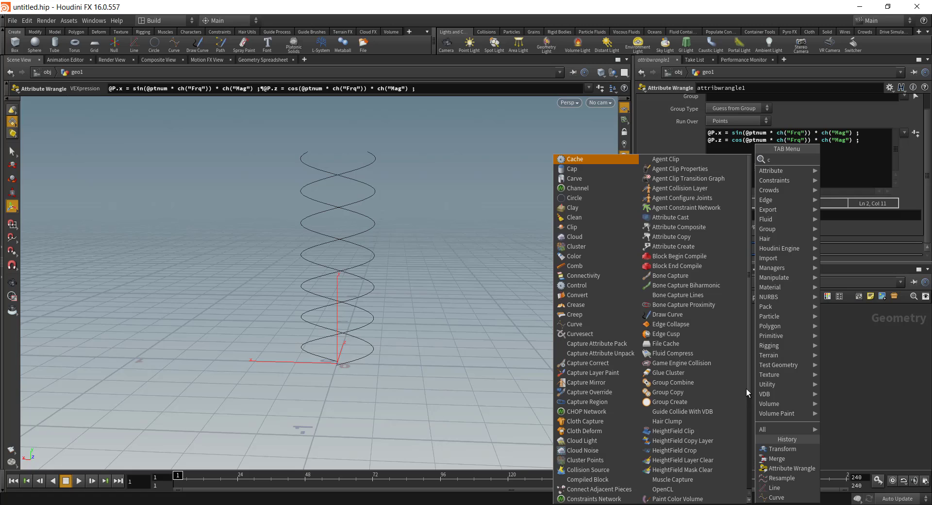
pyautogui.write('ir')
pyautogui.press('Return')
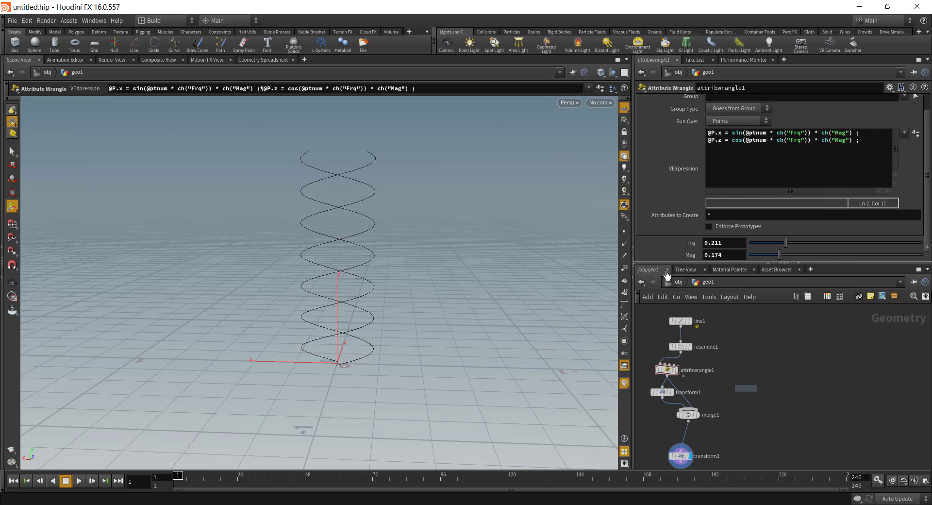
pyautogui.click(805, 363)
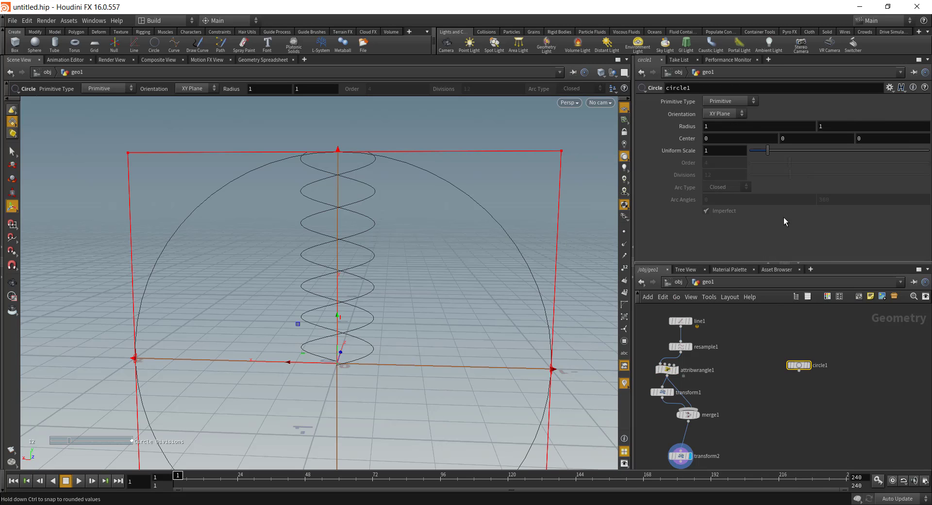
# Set circle1's primitive type to Polygon and its arc type to Open Arc.
pyautogui.click(740, 101)
pyautogui.click(723, 120)
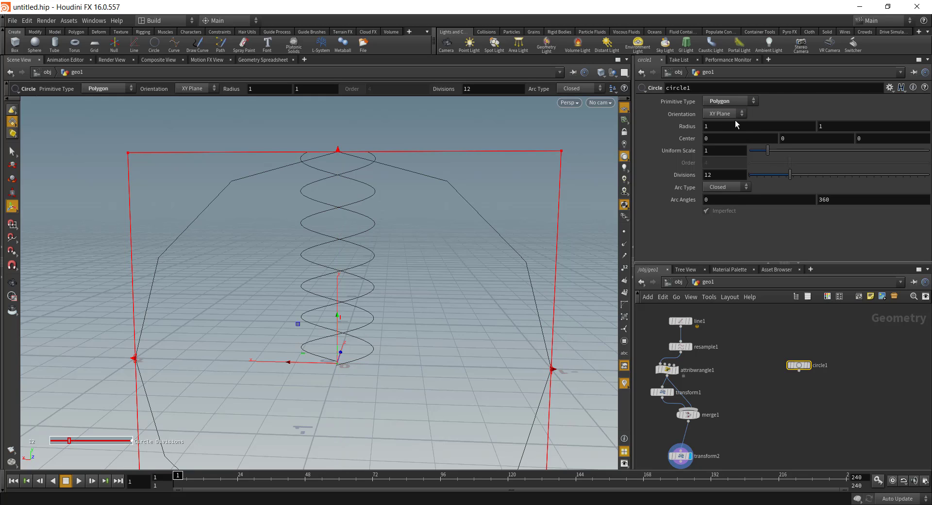
pyautogui.click(738, 187)
pyautogui.click(730, 199)
# Add a Copy to Points node with transform2 as the source and circle1 as the target points, and display it.
pyautogui.moveTo(726, 351); pyautogui.dragTo(696, 291, button='middle')
pyautogui.press('Tab')
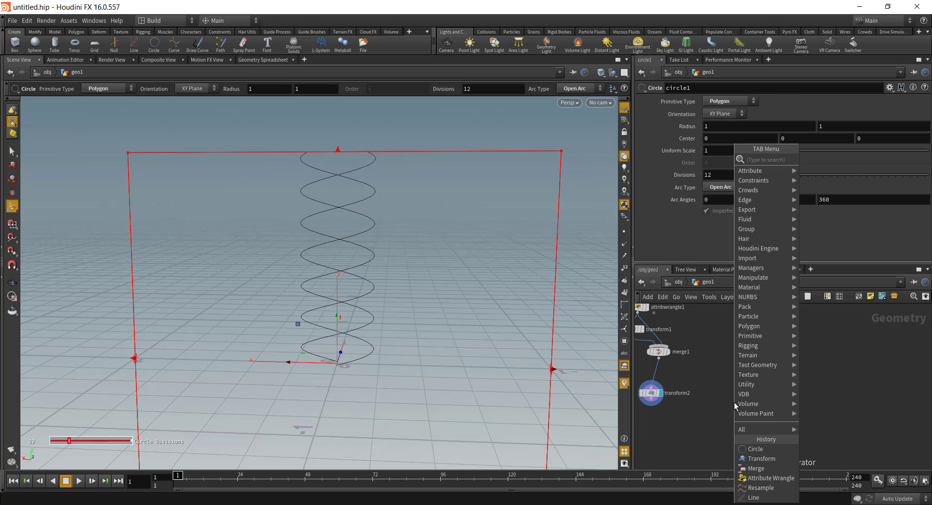
pyautogui.write('cop')
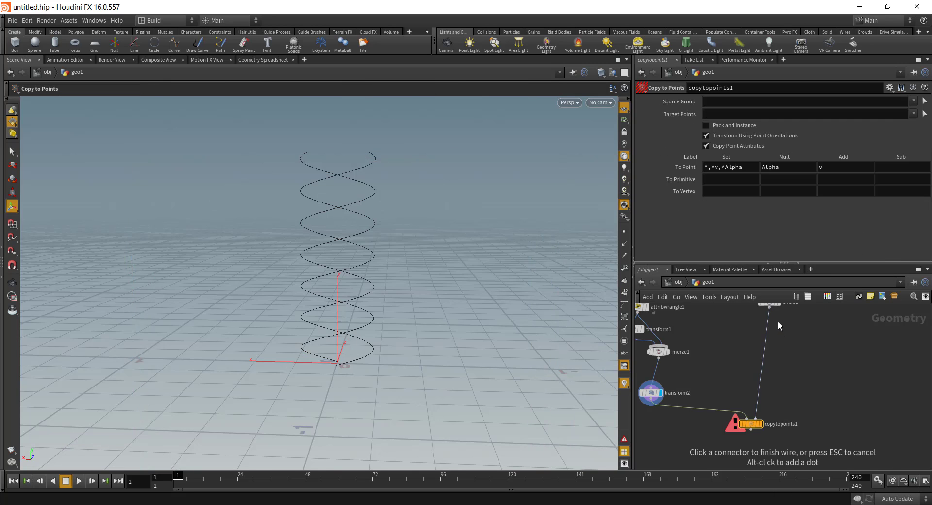
pyautogui.click(769, 308)
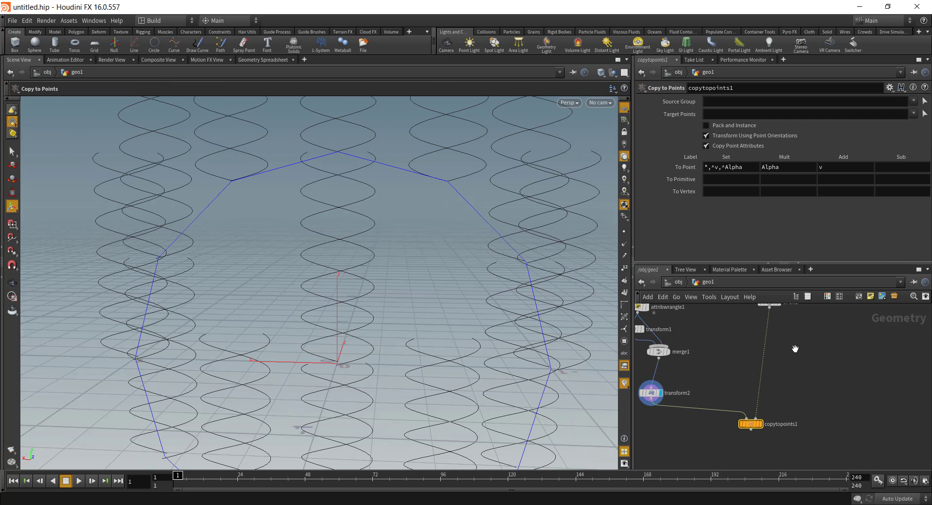
pyautogui.moveTo(794, 349); pyautogui.dragTo(786, 345, button='middle')
pyautogui.click(752, 419)
pyautogui.press('Escape')
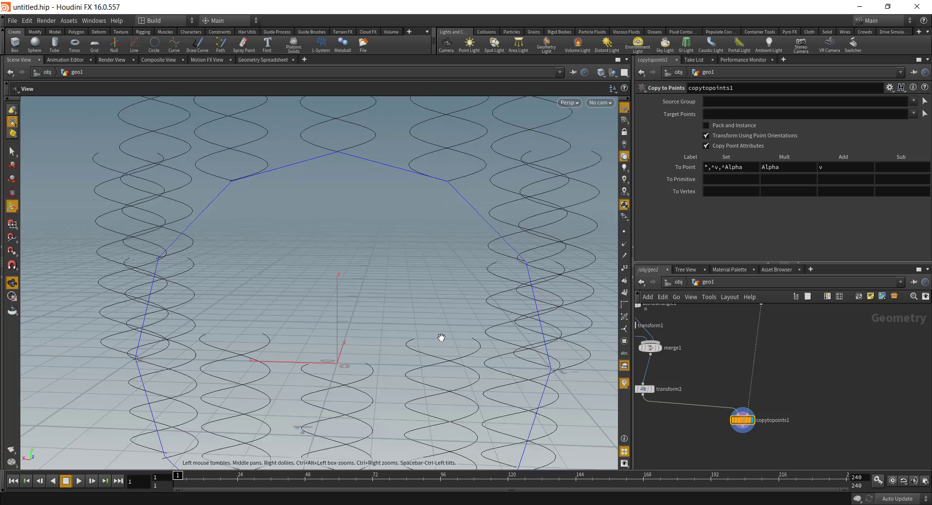
pyautogui.moveTo(438, 337); pyautogui.dragTo(362, 388)
# Change circle1's orientation to ZX Plane so the circle lies flat on the ground.
pyautogui.scroll(-3, 362, 389)
pyautogui.moveTo(773, 361); pyautogui.dragTo(770, 433, button='middle')
pyautogui.click(757, 370)
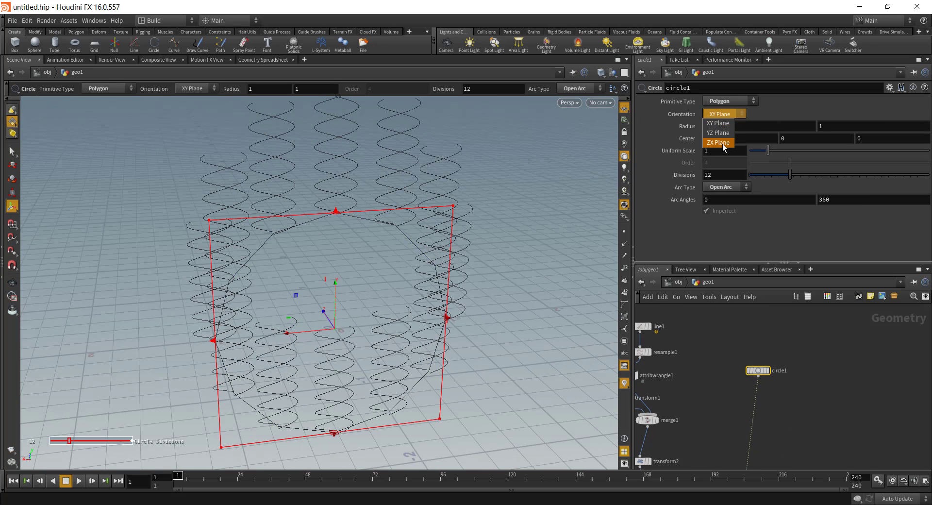
pyautogui.keyDown('alt'); pyautogui.moveTo(350, 311); pyautogui.dragTo(295, 263); pyautogui.keyUp('alt')
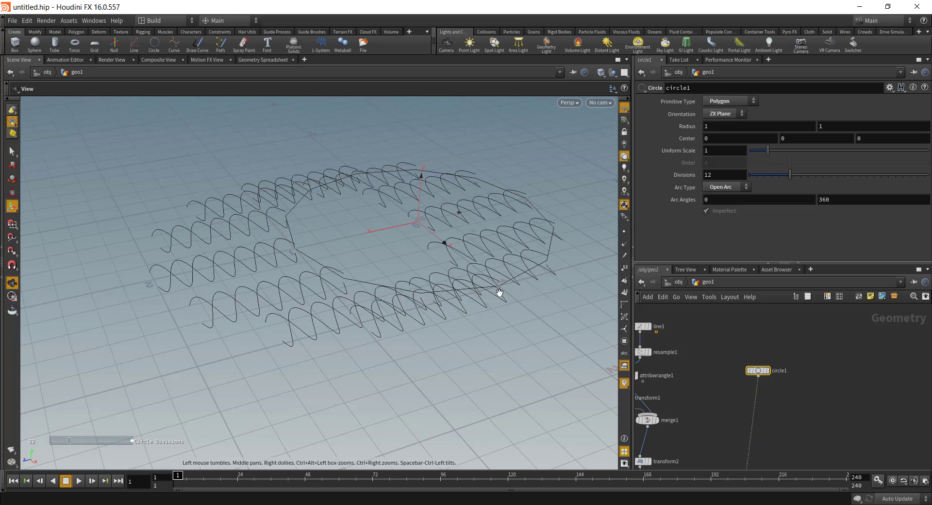
pyautogui.moveTo(499, 293); pyautogui.dragTo(469, 299)
# Insert a PolyFrame node between circle1 and copytopoints1.
pyautogui.moveTo(833, 437); pyautogui.dragTo(790, 385, button='middle')
pyautogui.scroll(-1, 813, 385)
pyautogui.scroll(2, 763, 374)
pyautogui.press('Tab')
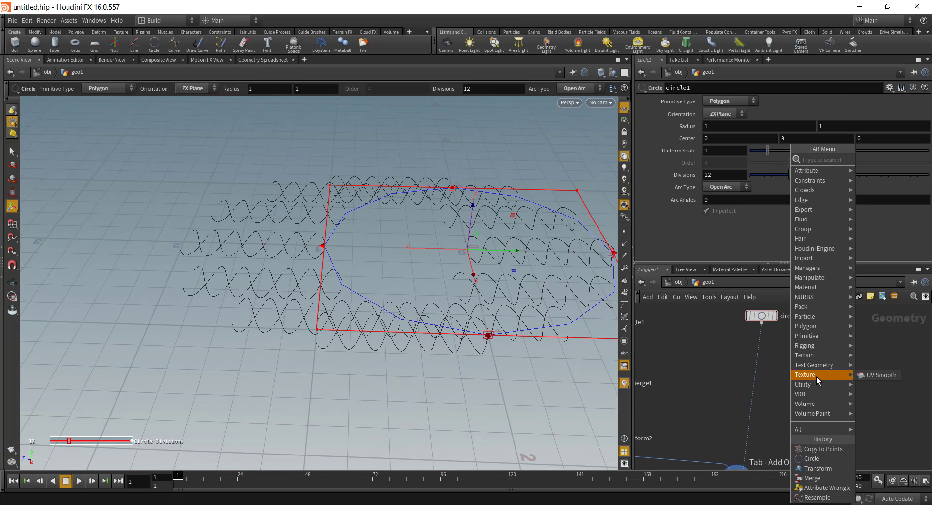
pyautogui.write('po')
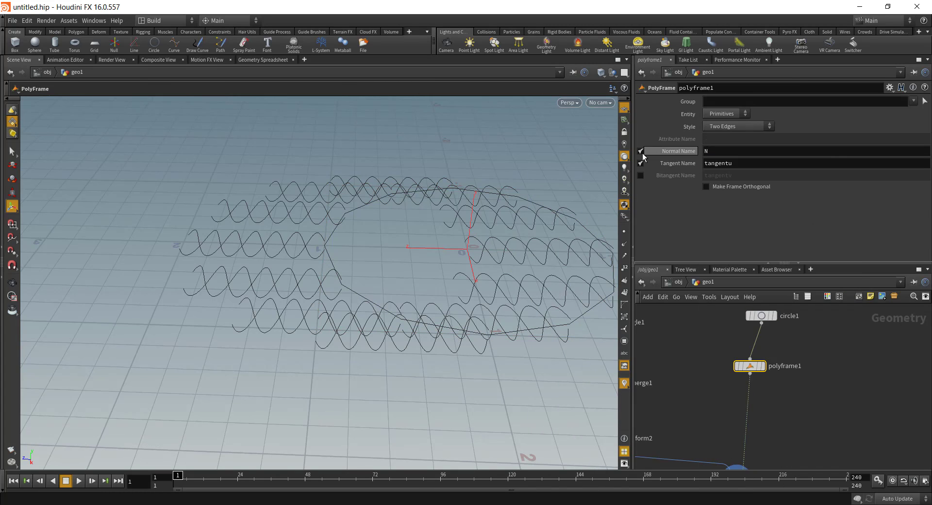
# Disable the normal output on polyframe1 and set its Tangent Name to N.
pyautogui.click(641, 151)
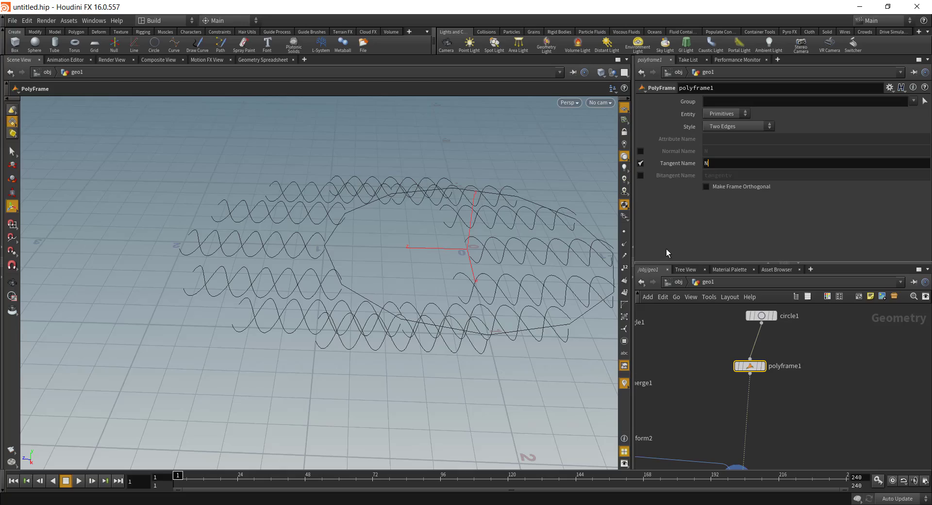
pyautogui.write('N')
pyautogui.press('Return')
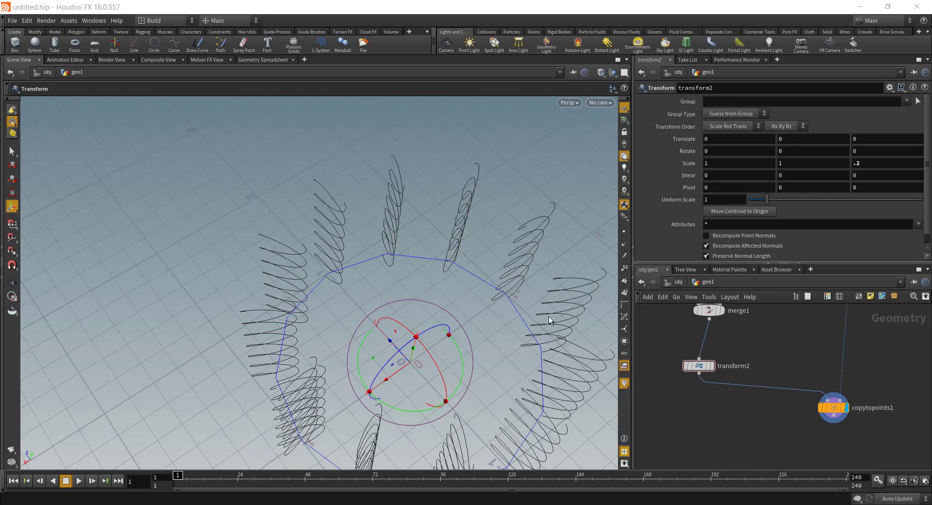
# Set transform2's Z scale to 1 and its X scale to 0.2 to flatten the coils along the circle.
pyautogui.keyDown('alt'); pyautogui.moveTo(496, 376); pyautogui.dragTo(286, 274); pyautogui.keyUp('alt')
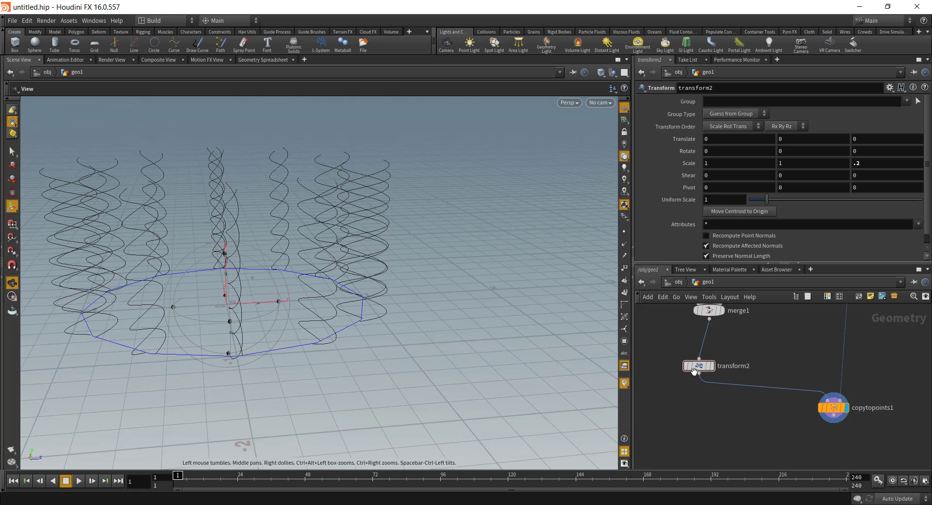
pyautogui.moveTo(755, 355); pyautogui.dragTo(742, 387, button='middle')
pyautogui.moveTo(666, 381); pyautogui.dragTo(709, 366, button='middle')
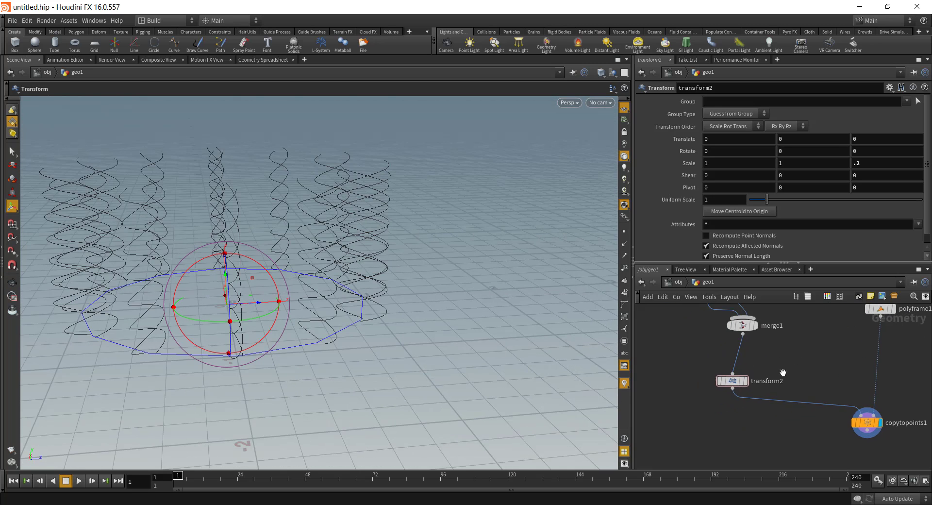
pyautogui.click(727, 382)
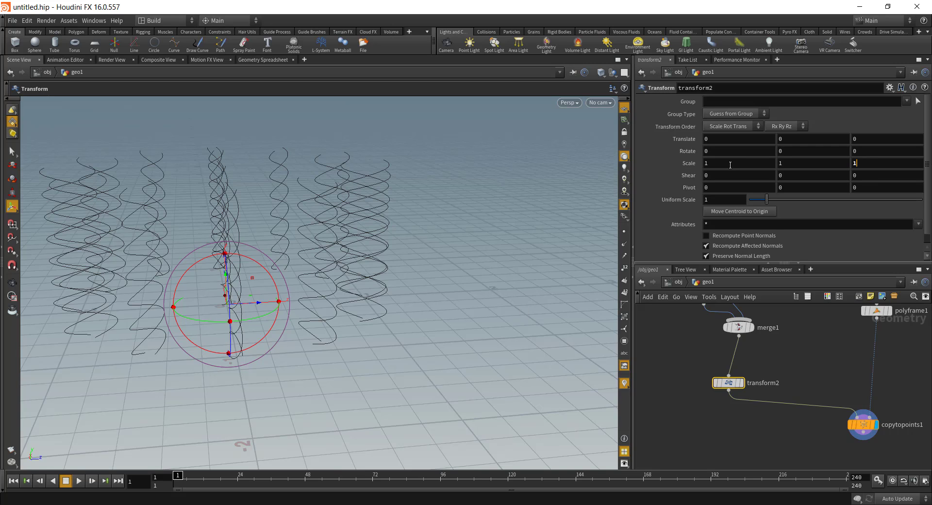
pyautogui.moveTo(730, 163); pyautogui.dragTo(679, 133)
pyautogui.write('.2')
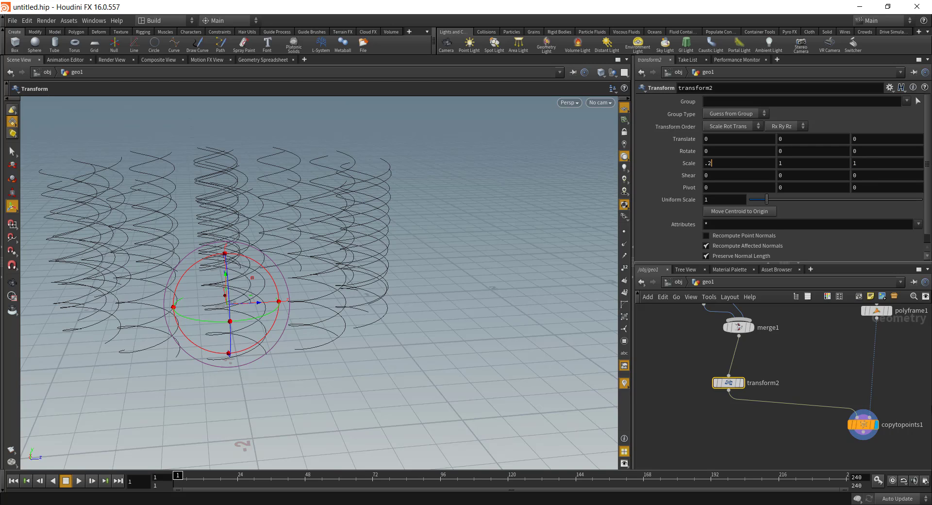
pyautogui.press('Return')
pyautogui.keyDown('alt'); pyautogui.moveTo(291, 259); pyautogui.dragTo(262, 288); pyautogui.keyUp('alt')
pyautogui.moveTo(567, 352); pyautogui.dragTo(449, 366)
pyautogui.press('Return')
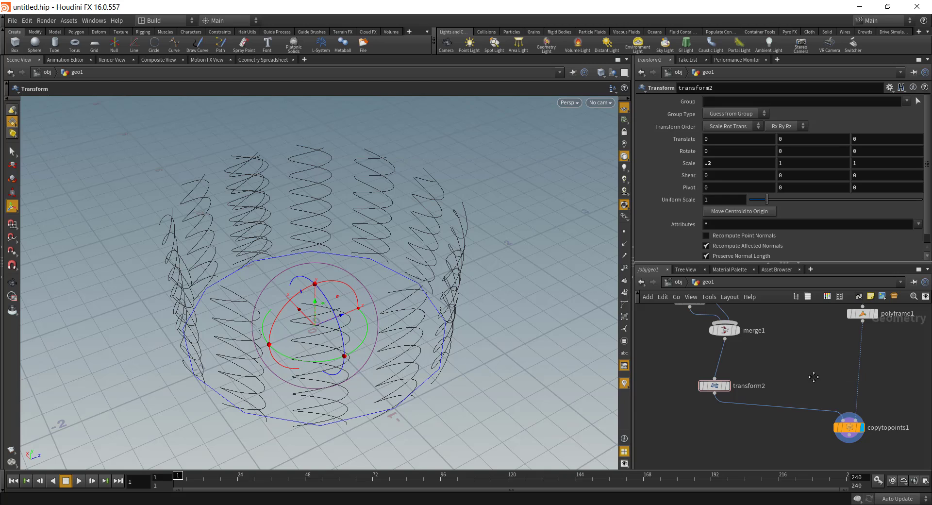
# Insert a Resample node between polyframe1 and copytopoints1.
pyautogui.moveTo(814, 377); pyautogui.dragTo(749, 398, button='middle')
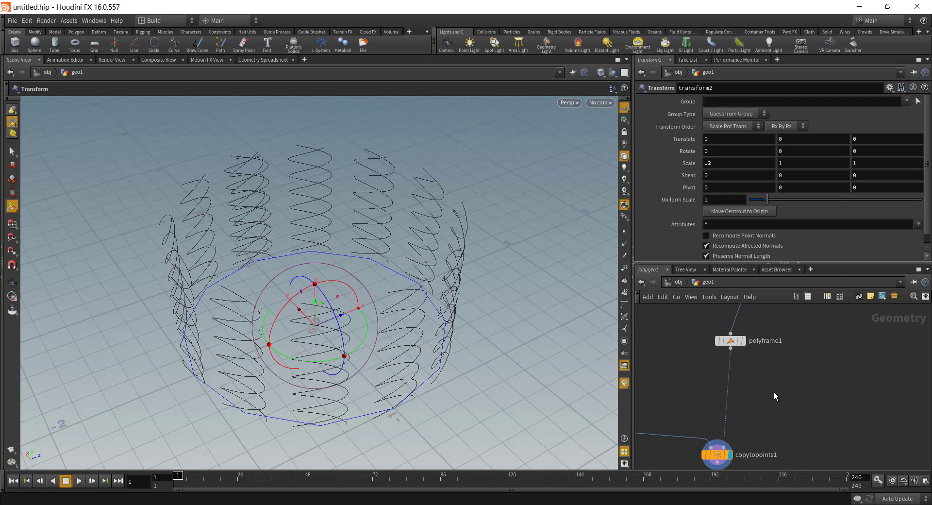
pyautogui.press('Tab')
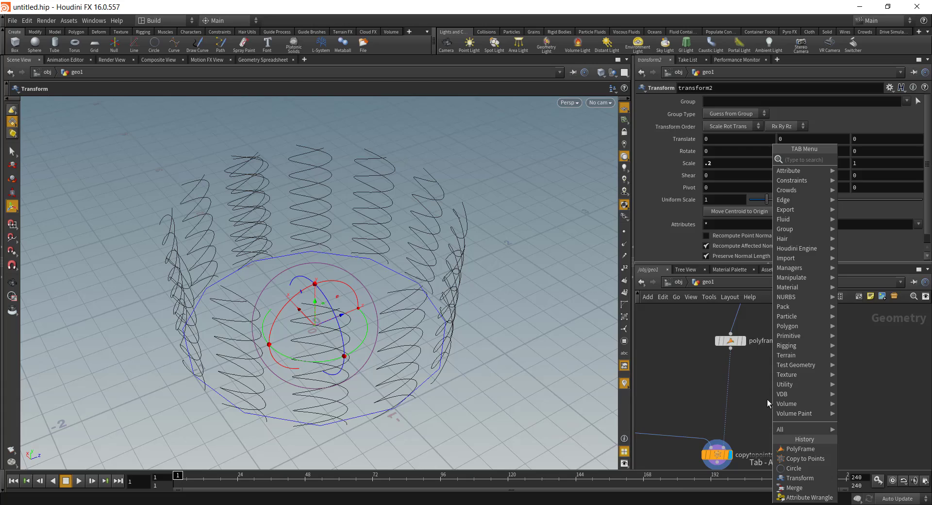
pyautogui.write('res')
pyautogui.press('Return')
pyautogui.click(792, 375)
pyautogui.moveTo(792, 375); pyautogui.dragTo(730, 393)
pyautogui.keyDown('alt'); pyautogui.moveTo(500, 330); pyautogui.dragTo(536, 284); pyautogui.keyUp('alt')
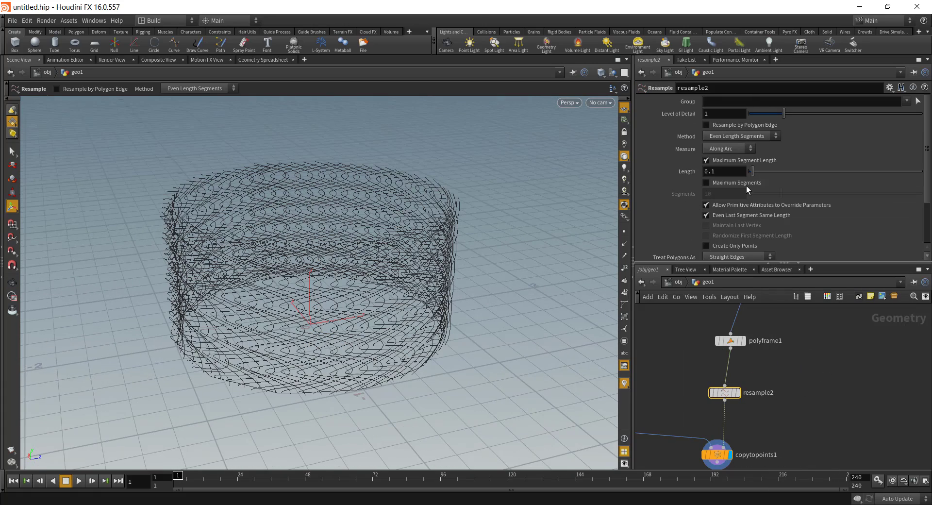
# Increase resample2's maximum segment length to 0.31 and check the coil spacing around the circle.
pyautogui.moveTo(752, 171); pyautogui.dragTo(760, 172)
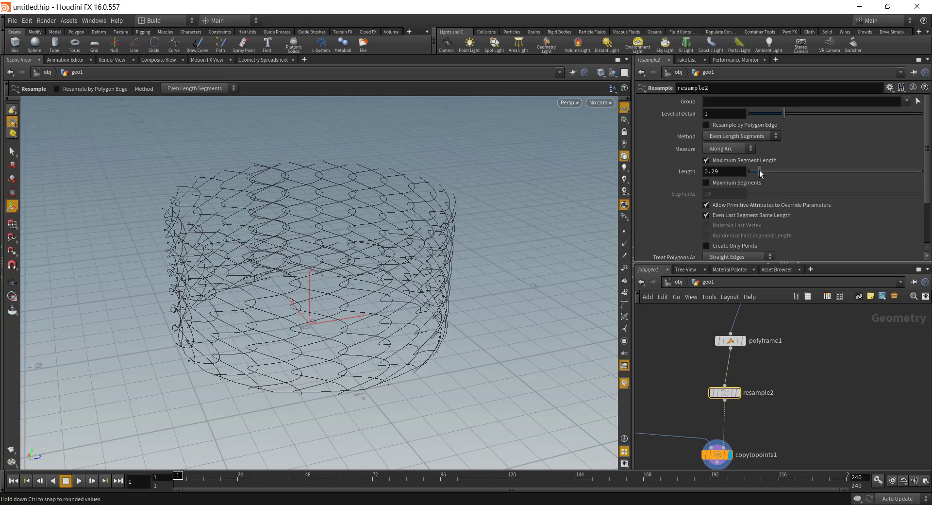
pyautogui.keyDown('alt'); pyautogui.moveTo(382, 403); pyautogui.dragTo(352, 304); pyautogui.keyUp('alt')
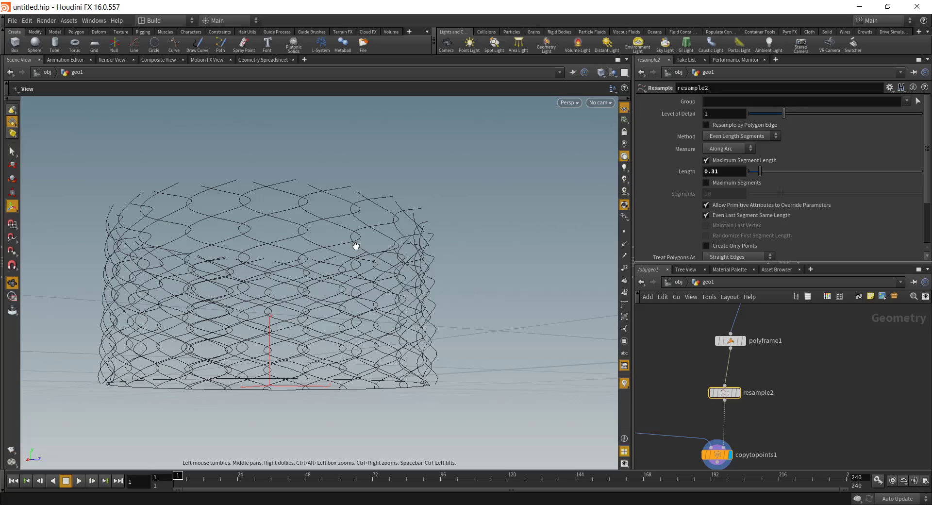
pyautogui.keyDown('alt'); pyautogui.moveTo(447, 314); pyautogui.dragTo(350, 398); pyautogui.keyUp('alt')
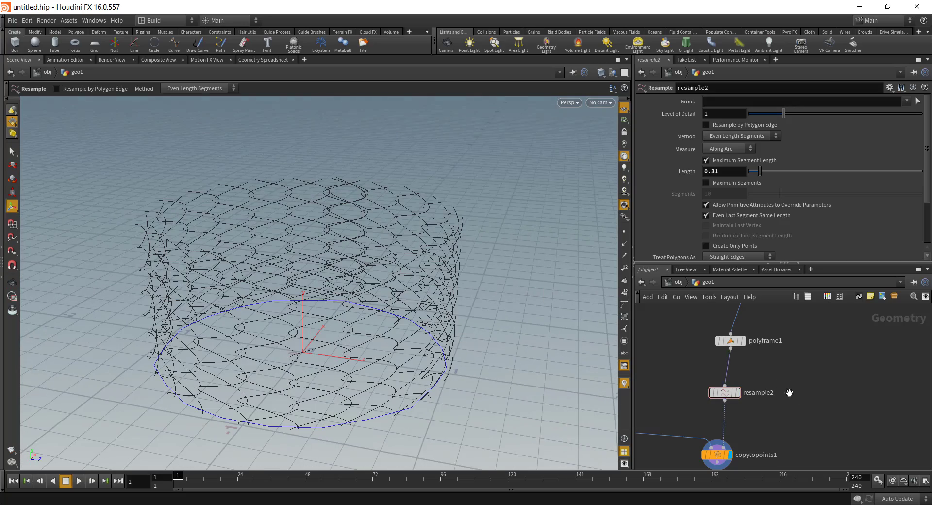
pyautogui.moveTo(662, 391); pyautogui.dragTo(815, 439, button='middle')
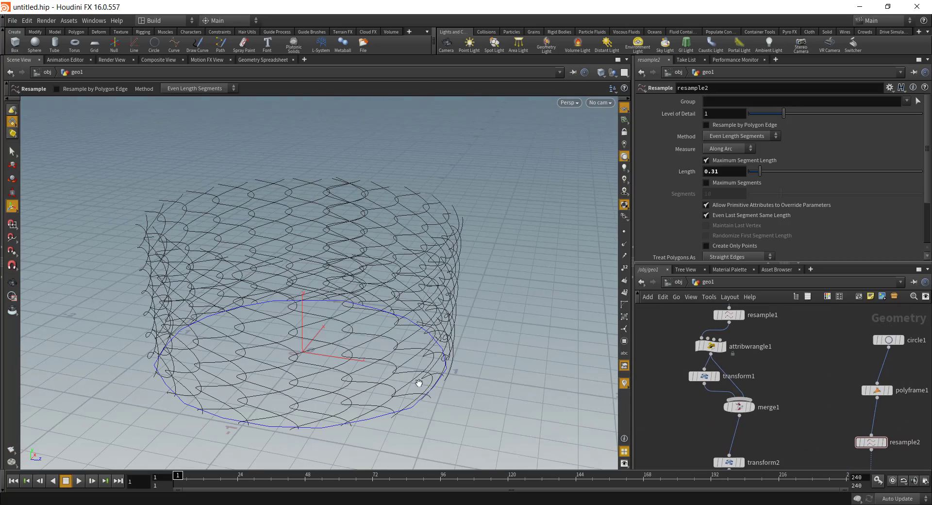
pyautogui.press('Escape')
pyautogui.moveTo(419, 382); pyautogui.dragTo(354, 303)
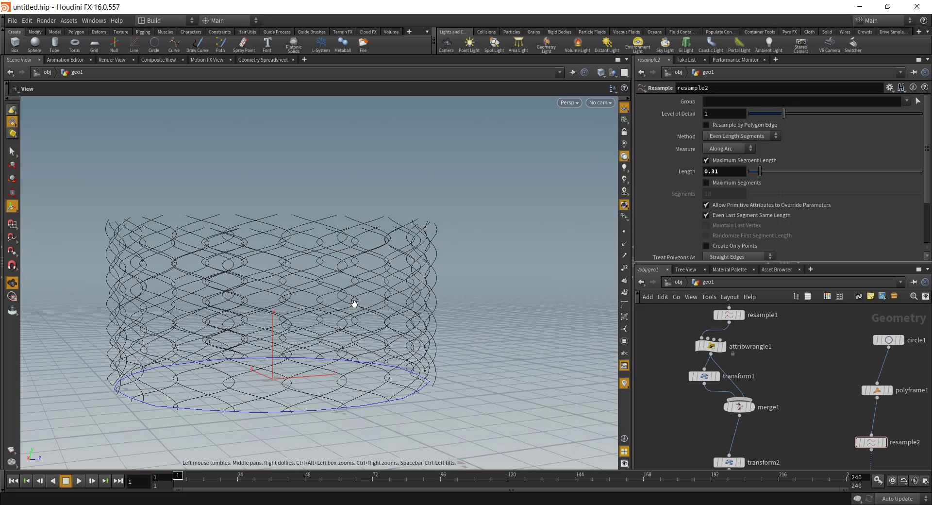
# Set attribwrangle1's Frq to about 0.256 and Mag to about 0.065 to tighten the coils.
pyautogui.moveTo(739, 327); pyautogui.dragTo(762, 359, button='middle')
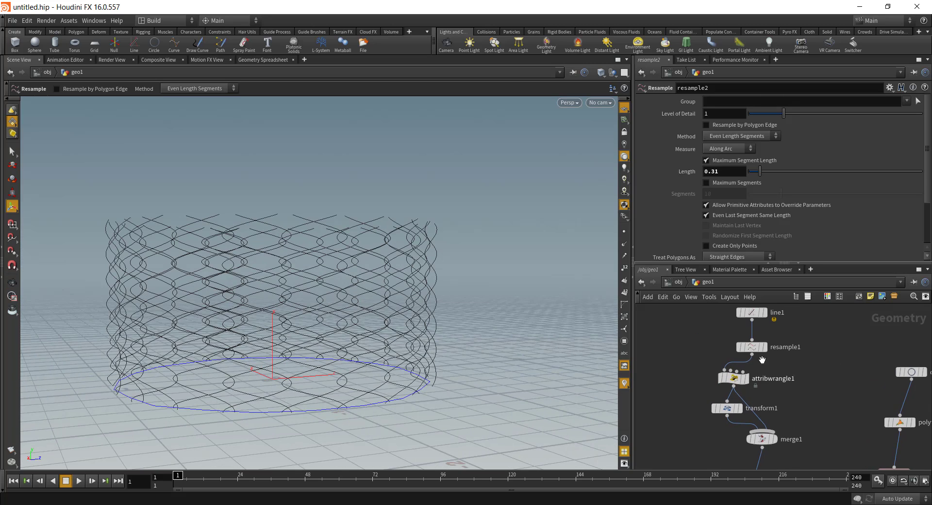
pyautogui.click(740, 379)
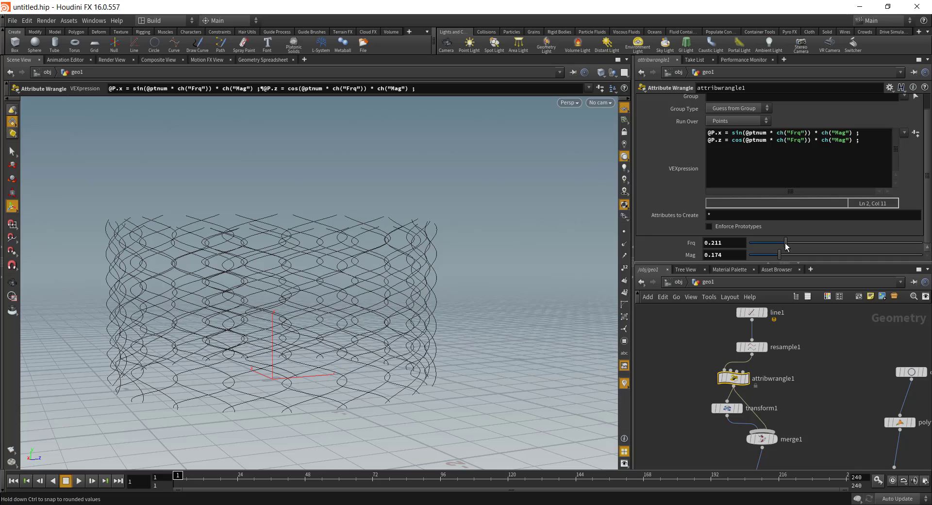
pyautogui.moveTo(786, 247); pyautogui.dragTo(759, 258)
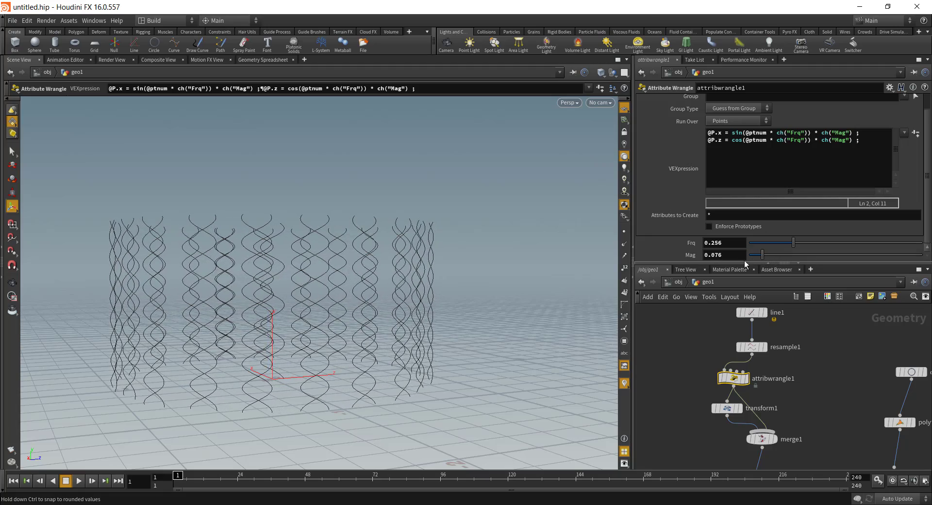
pyautogui.click(815, 394)
pyautogui.keyDown('alt'); pyautogui.moveTo(443, 359); pyautogui.dragTo(436, 320, button='middle'); pyautogui.keyUp('alt')
pyautogui.keyDown('alt'); pyautogui.moveTo(436, 320); pyautogui.dragTo(439, 369); pyautogui.keyUp('alt')
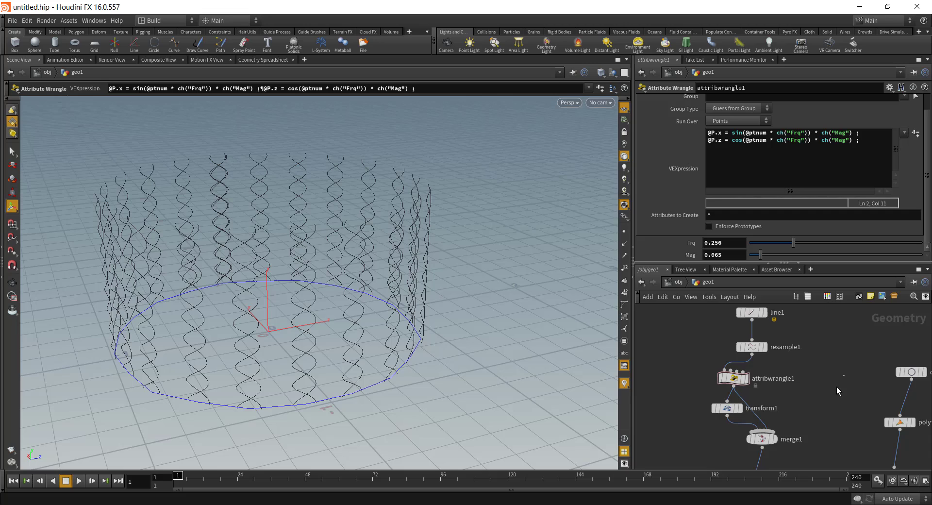
# Set resample2's segment length to 0.1 so neighbouring coils interlock around the circle.
pyautogui.moveTo(833, 451); pyautogui.dragTo(683, 379, button='middle')
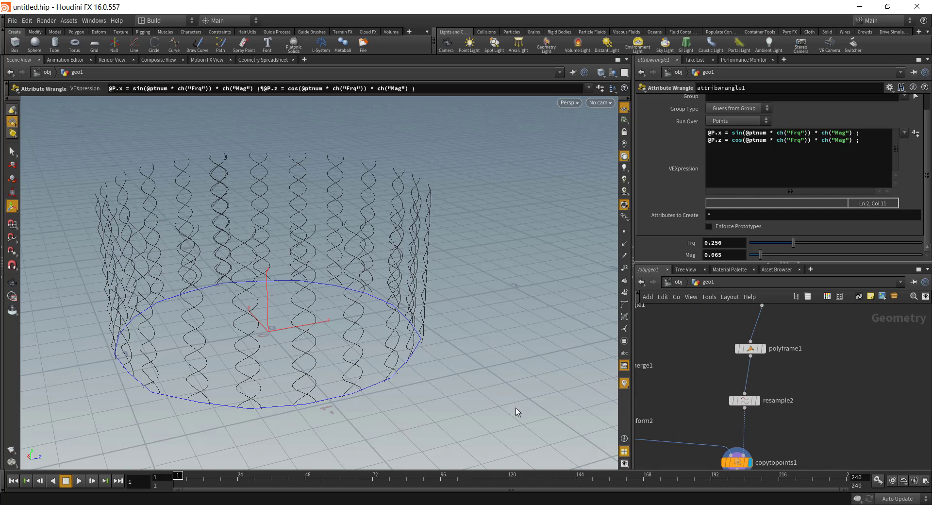
pyautogui.click(769, 386)
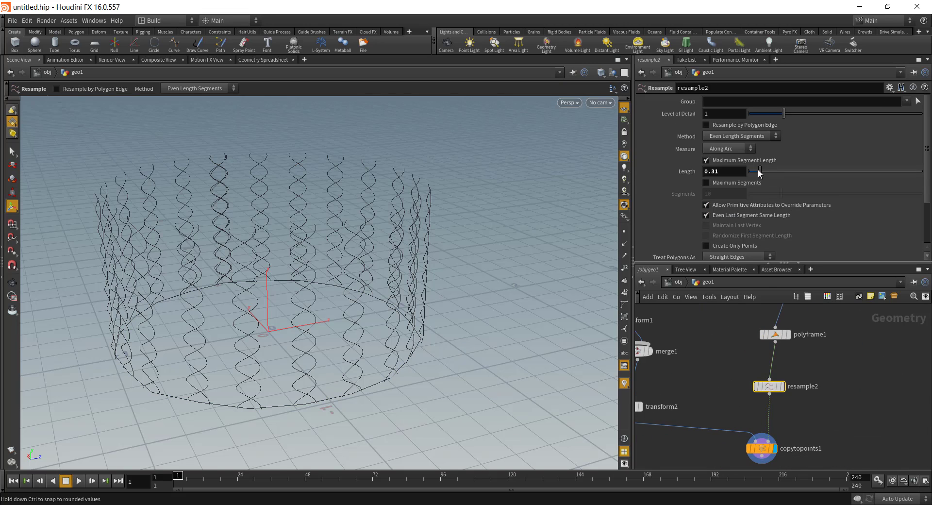
pyautogui.moveTo(760, 174); pyautogui.dragTo(697, 192)
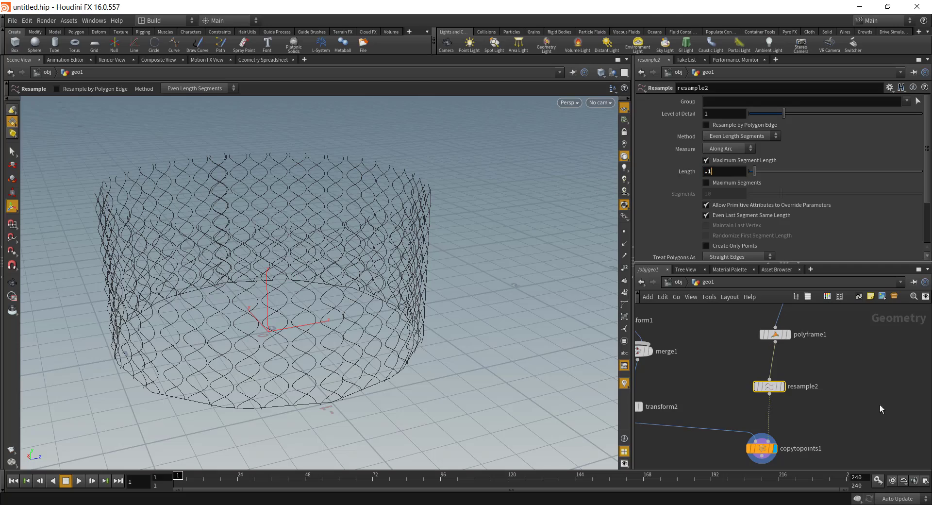
pyautogui.press('Return')
pyautogui.keyDown('alt'); pyautogui.moveTo(408, 370); pyautogui.dragTo(389, 319); pyautogui.keyUp('alt')
pyautogui.keyDown('alt'); pyautogui.moveTo(388, 319); pyautogui.dragTo(356, 376, button='right'); pyautogui.keyUp('alt')
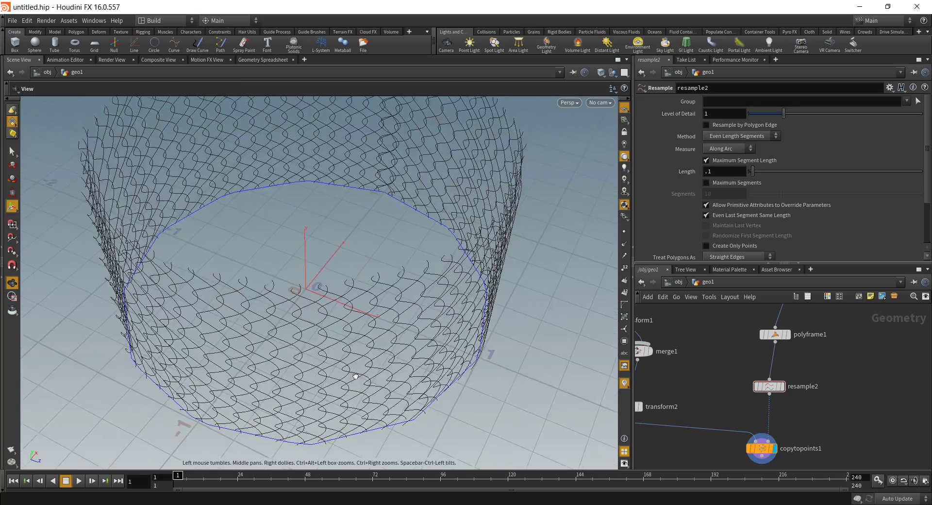
pyautogui.moveTo(355, 376); pyautogui.dragTo(456, 359)
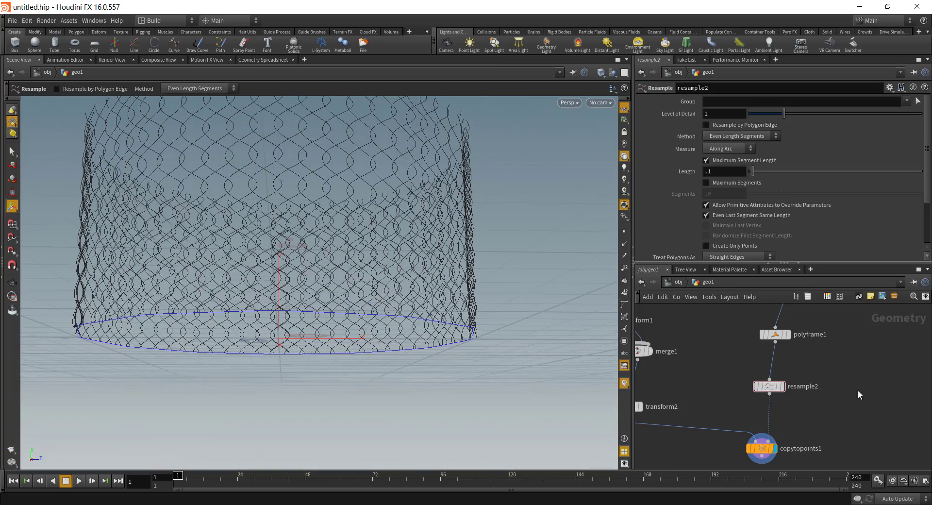
# Append a PolyWire node below copytopoints1 and display its output.
pyautogui.moveTo(801, 456); pyautogui.dragTo(822, 347, button='middle')
pyautogui.moveTo(821, 386); pyautogui.dragTo(773, 385, button='middle')
pyautogui.scroll(2, 760, 369)
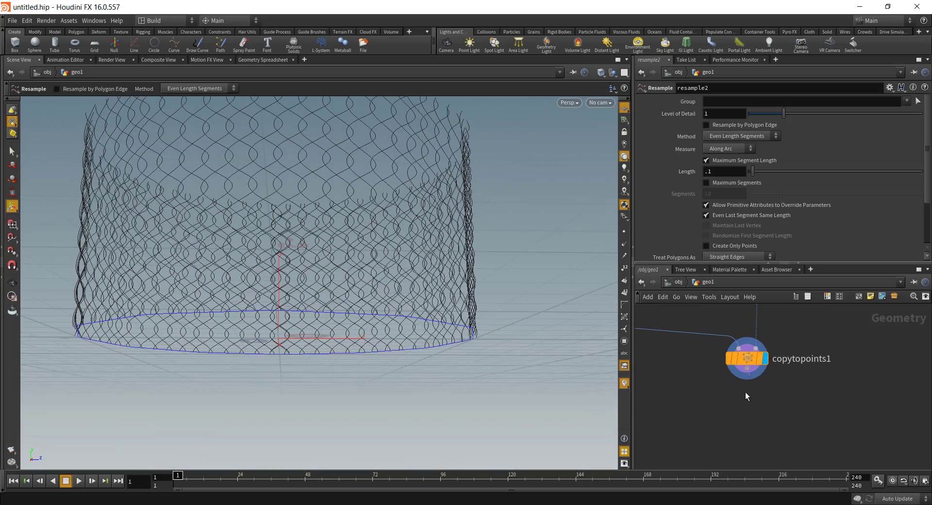
pyautogui.press('Tab')
pyautogui.write('pol')
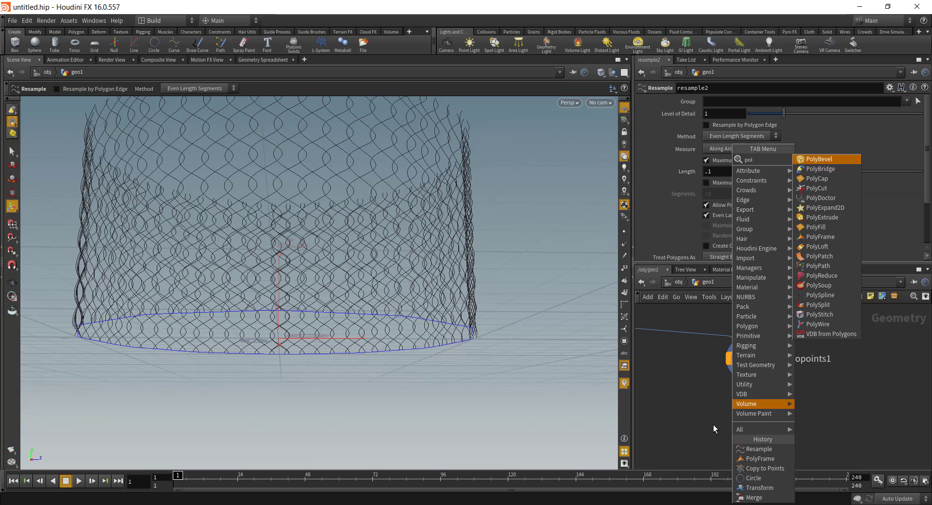
pyautogui.write('y')
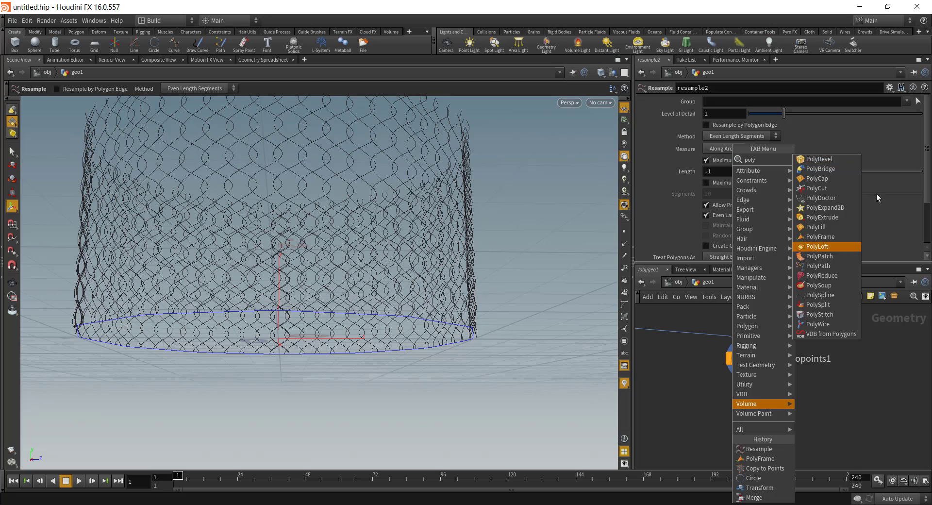
pyautogui.click(820, 324)
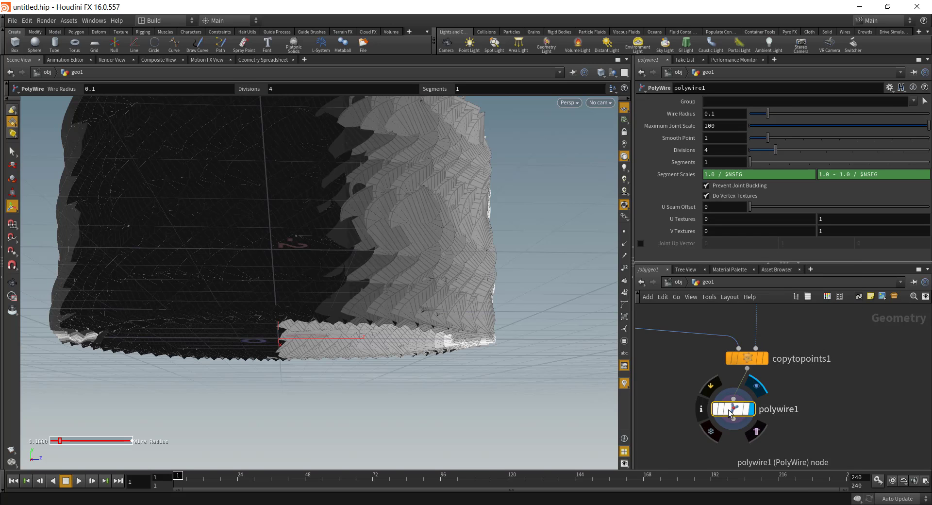
# Set polywire1's wire radius to 0.01.
pyautogui.press('Escape')
pyautogui.moveTo(436, 244); pyautogui.dragTo(519, 266)
pyautogui.moveTo(460, 241); pyautogui.dragTo(510, 270)
pyautogui.press('Return')
pyautogui.click(732, 118)
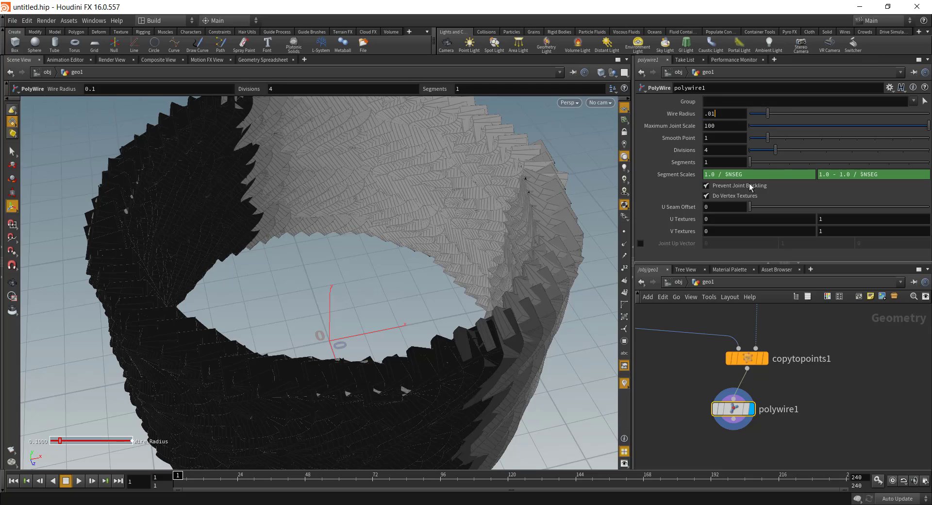
pyautogui.write('.01')
pyautogui.press('Return')
pyautogui.keyDown('alt'); pyautogui.moveTo(534, 360); pyautogui.dragTo(551, 339); pyautogui.keyUp('alt')
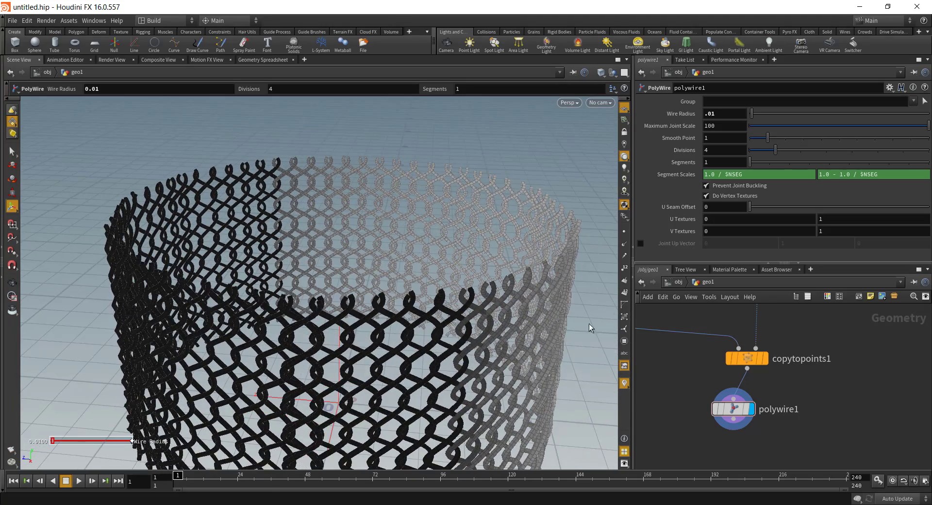
# Append a Normal node below polywire1 and display its output.
pyautogui.moveTo(875, 371); pyautogui.dragTo(845, 441, button='middle')
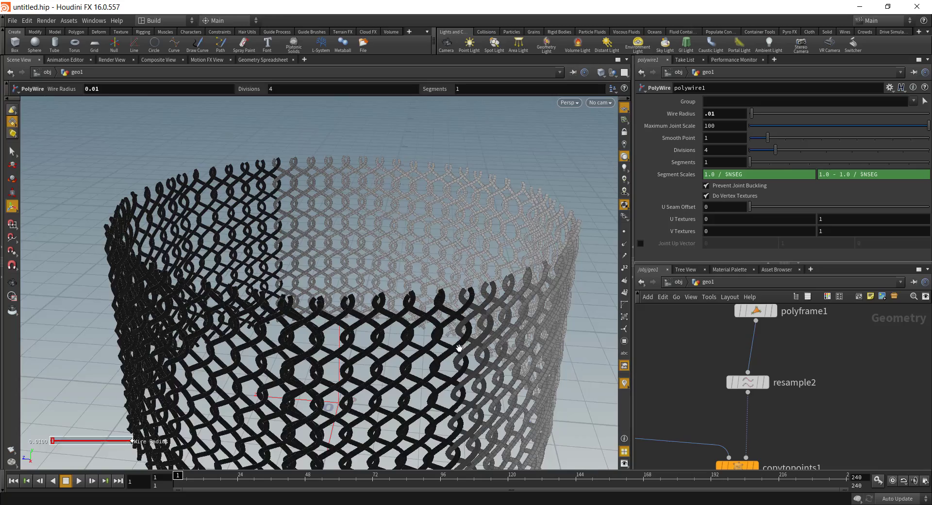
pyautogui.moveTo(459, 347); pyautogui.dragTo(458, 295)
pyautogui.moveTo(768, 385); pyautogui.dragTo(789, 307, button='middle')
pyautogui.press('Tab')
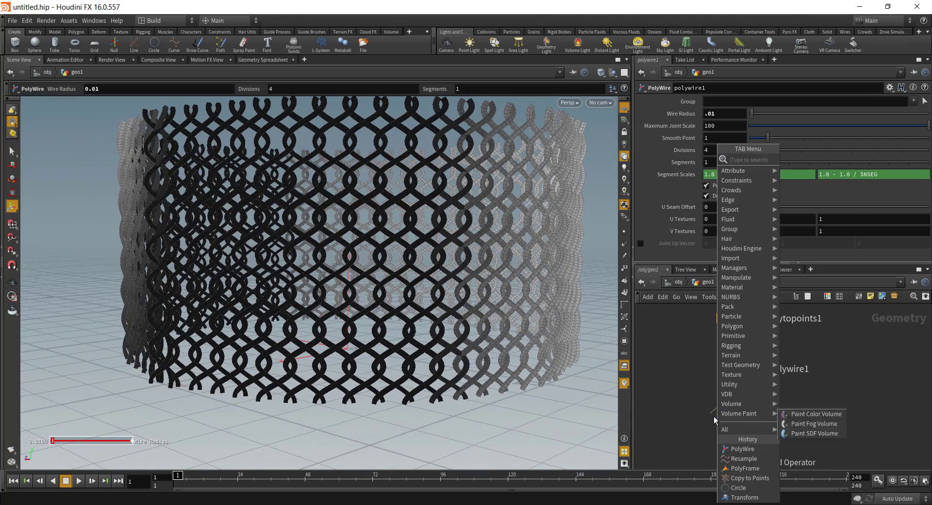
pyautogui.write('no')
pyautogui.click(800, 159)
pyautogui.click(723, 412)
# Set polywire1's divisions to 8 and wire radius to 0.005, and check the fence from several angles.
pyautogui.keyDown('alt'); pyautogui.moveTo(448, 321); pyautogui.dragTo(445, 336); pyautogui.keyUp('alt')
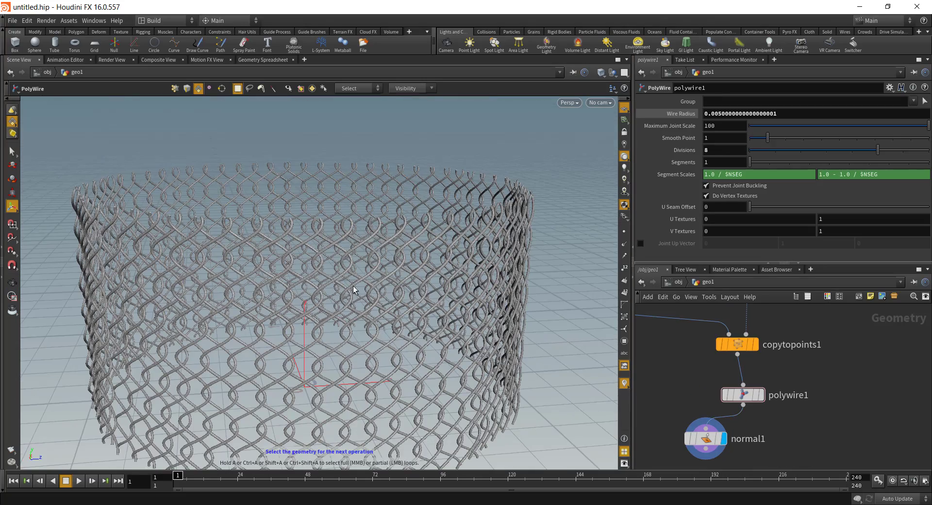
pyautogui.keyDown('alt'); pyautogui.moveTo(380, 356); pyautogui.dragTo(538, 253); pyautogui.keyUp('alt')
pyautogui.moveTo(368, 233); pyautogui.dragTo(335, 252)
pyautogui.moveTo(422, 291); pyautogui.dragTo(386, 269)
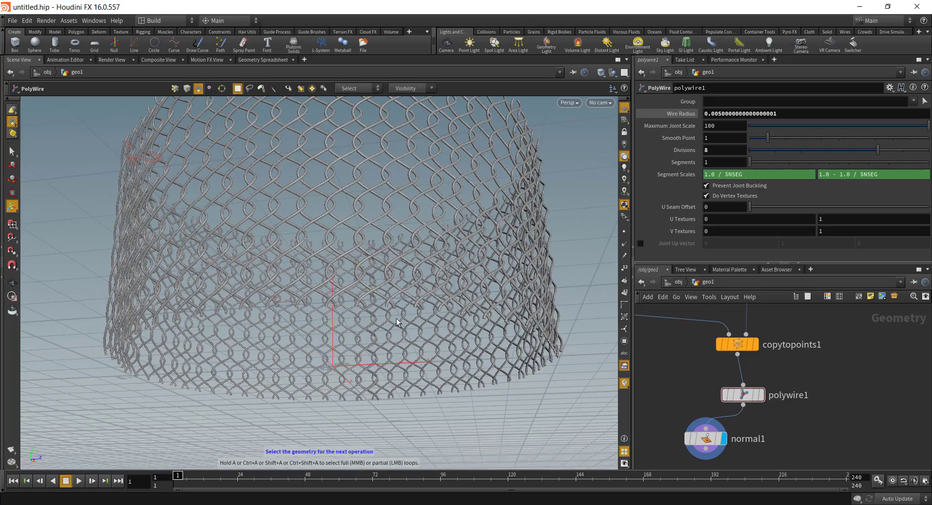
pyautogui.moveTo(442, 246); pyautogui.dragTo(393, 264)
pyautogui.press('Escape')
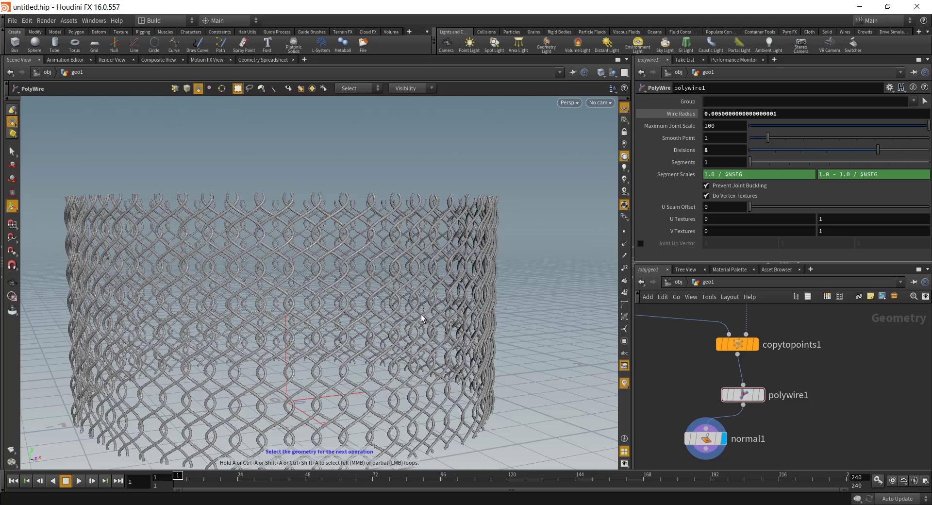